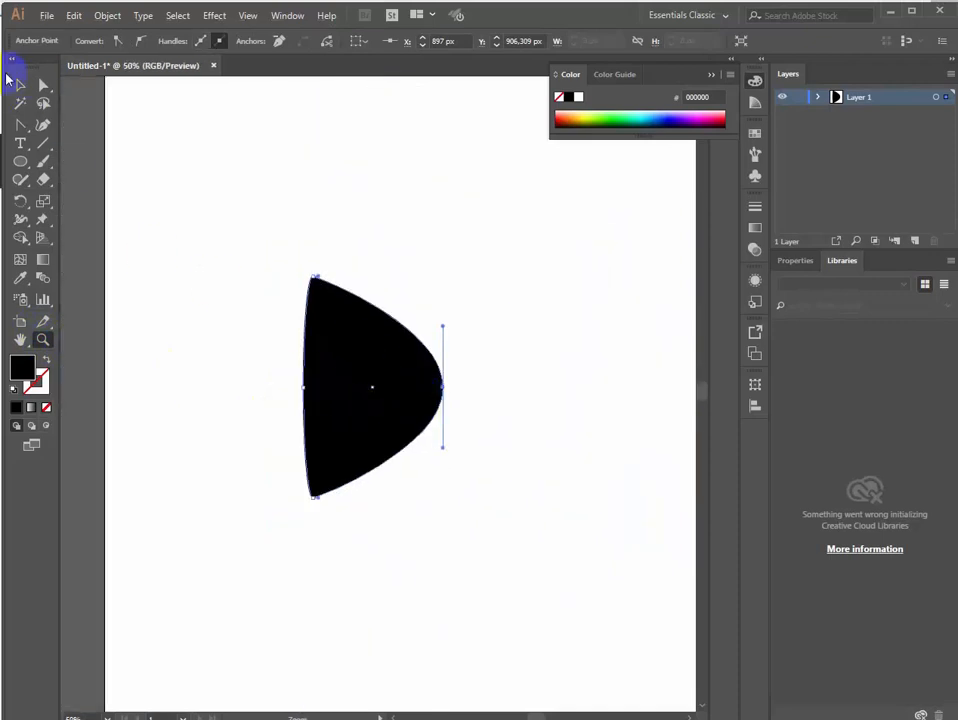
# - Stretch the black shape by pulling its right-hand anchor out to about X 1409 px, forming a long pointed tip
pyautogui.click(443, 388)
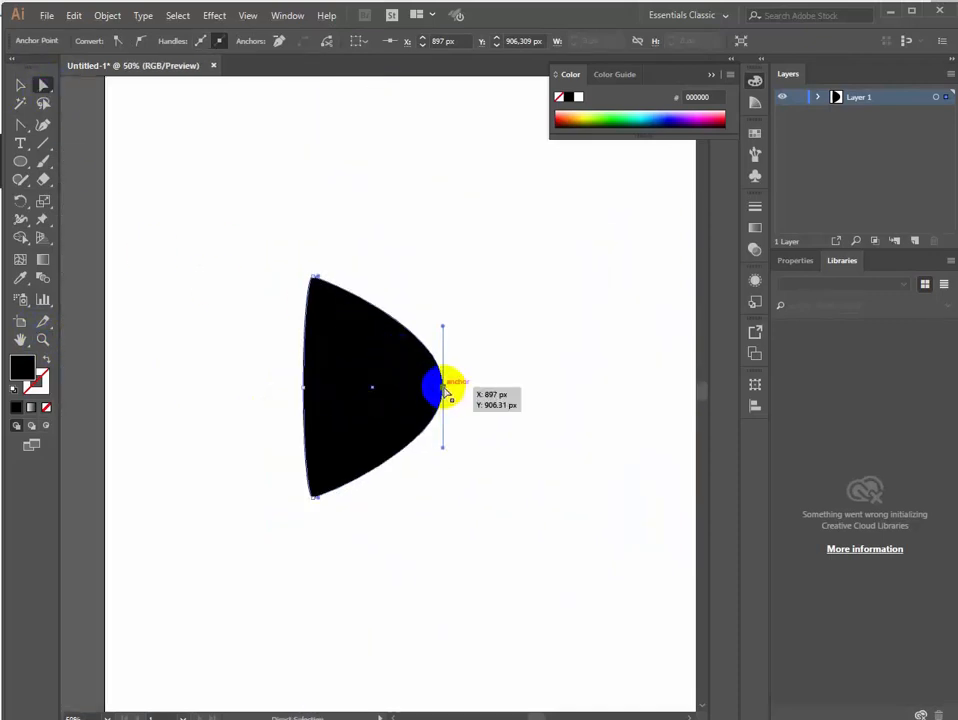
pyautogui.moveTo(445, 390); pyautogui.dragTo(636, 388)
pyautogui.click(363, 391)
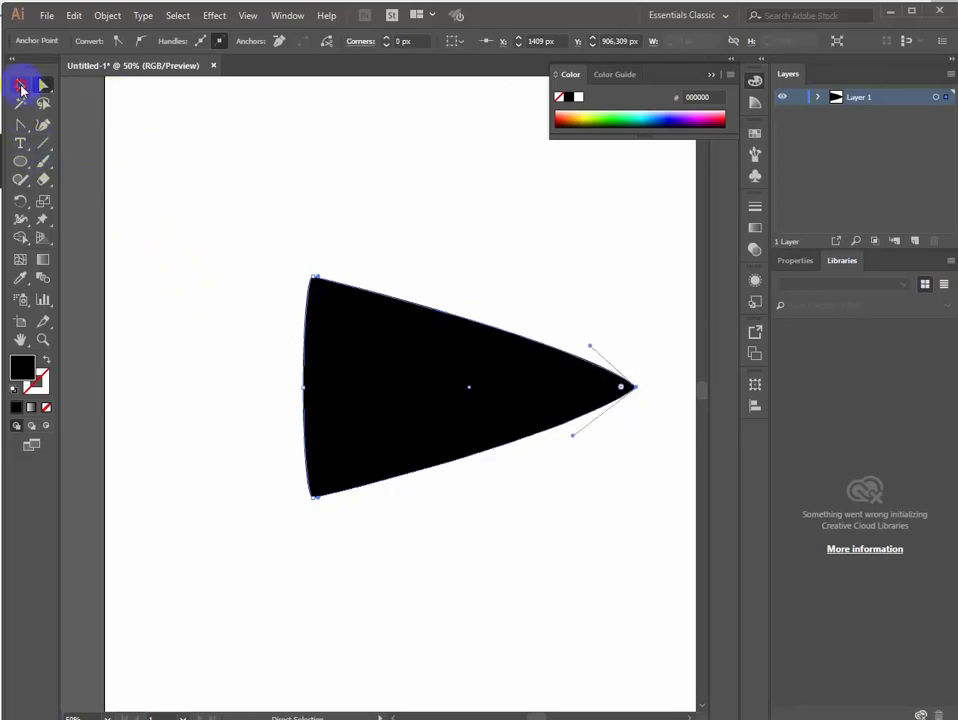
# - Round the pointed tip's corner to a radius of about 31 px
pyautogui.click(21, 86)
pyautogui.click(44, 86)
pyautogui.click(622, 389)
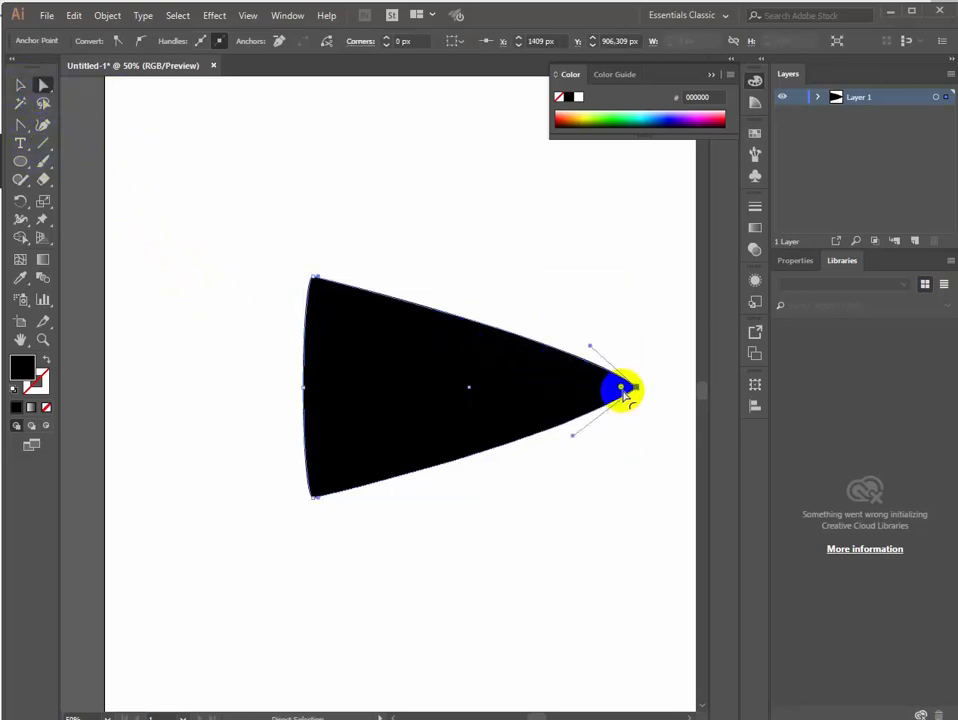
pyautogui.moveTo(622, 389); pyautogui.dragTo(614, 397)
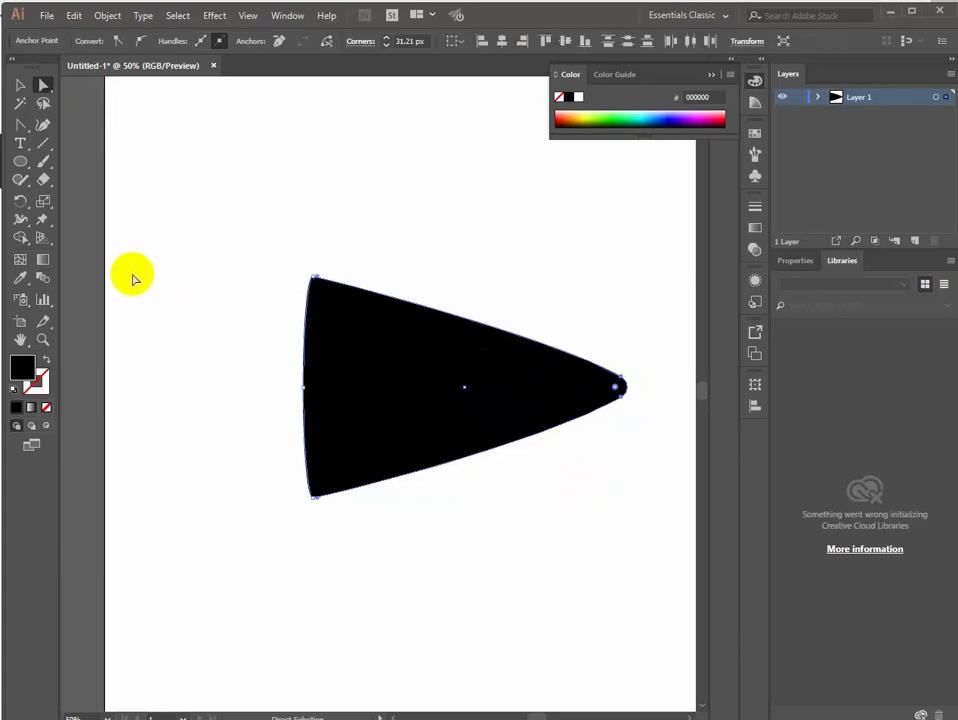
pyautogui.press('b')
pyautogui.click(755, 155)
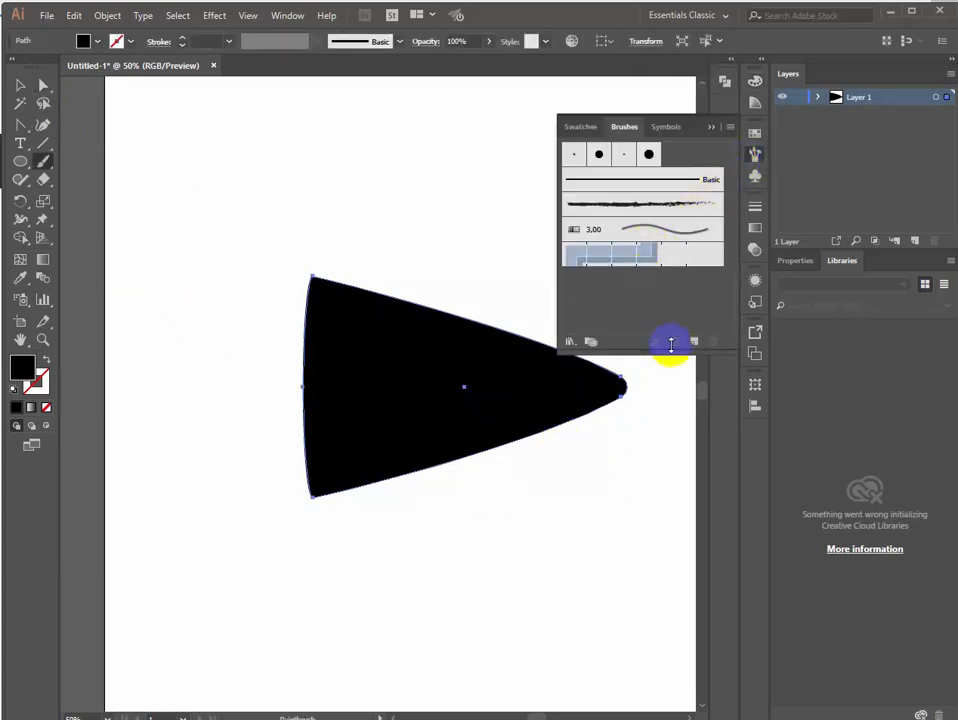
pyautogui.click(692, 344)
pyautogui.click(428, 420)
pyautogui.click(449, 488)
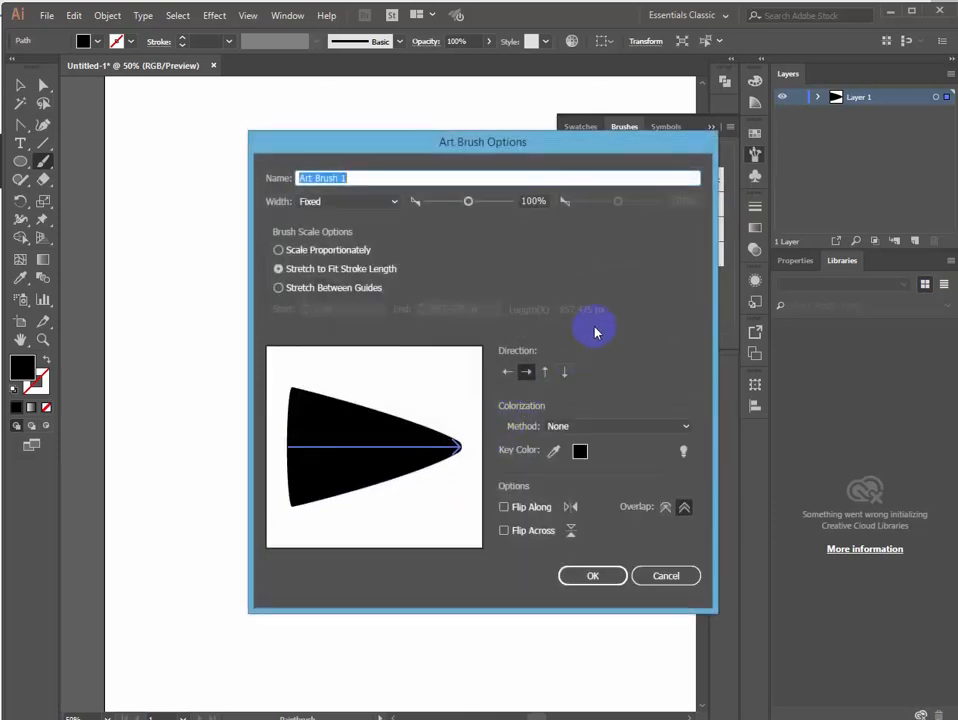
pyautogui.click(660, 575)
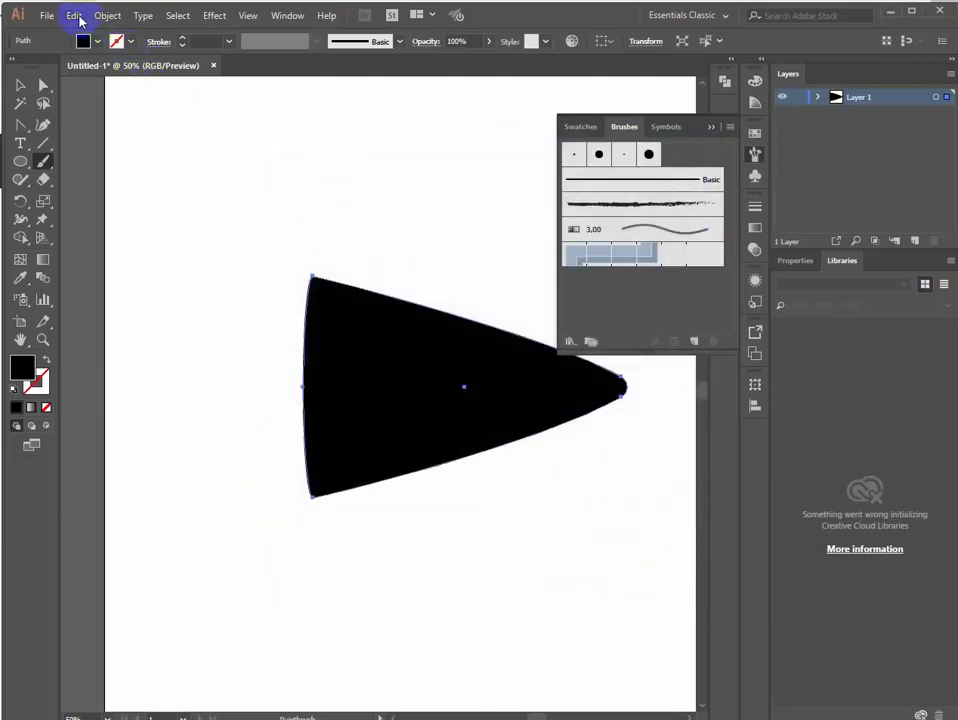
pyautogui.click(105, 16)
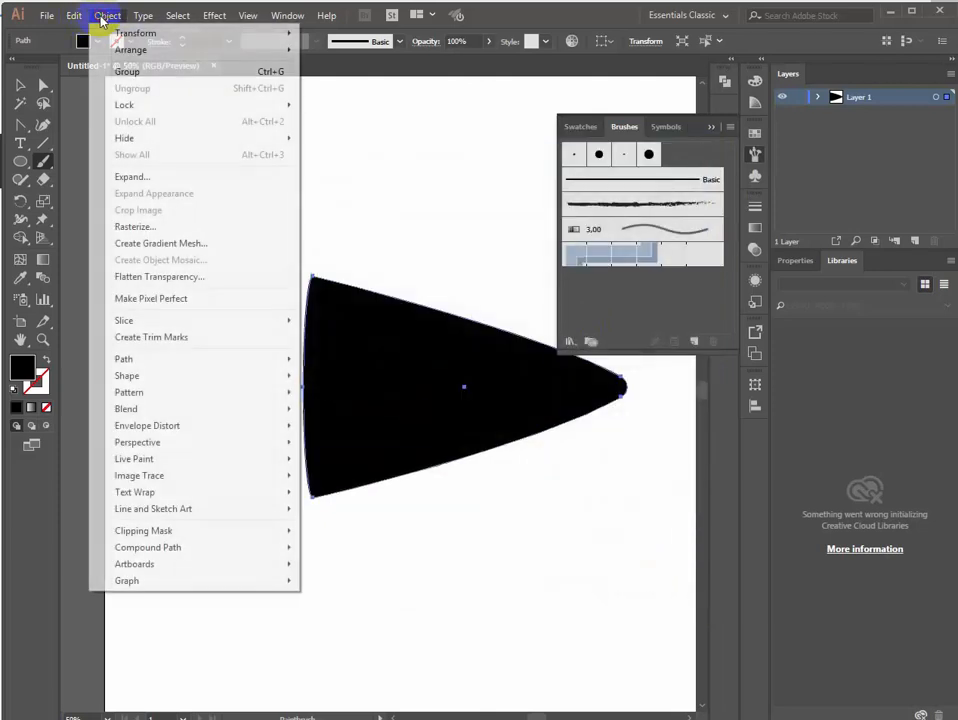
pyautogui.click(133, 180)
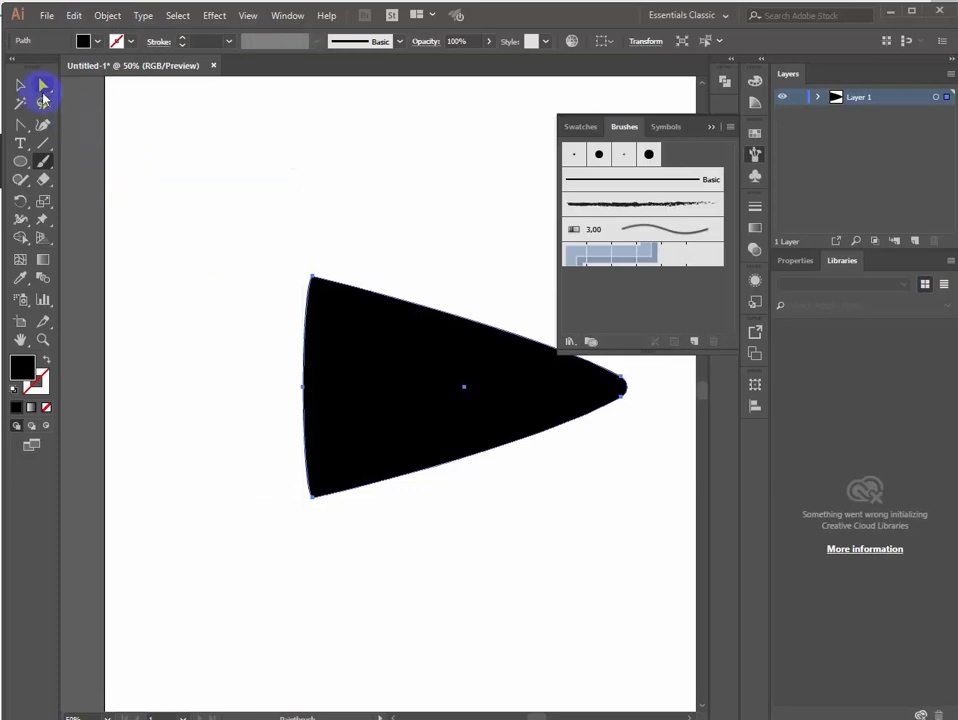
# - Create an art brush from the tapered shape with proportional scaling, a fixed width of 6% and the Tints colorization method
pyautogui.click(21, 88)
pyautogui.click(619, 305)
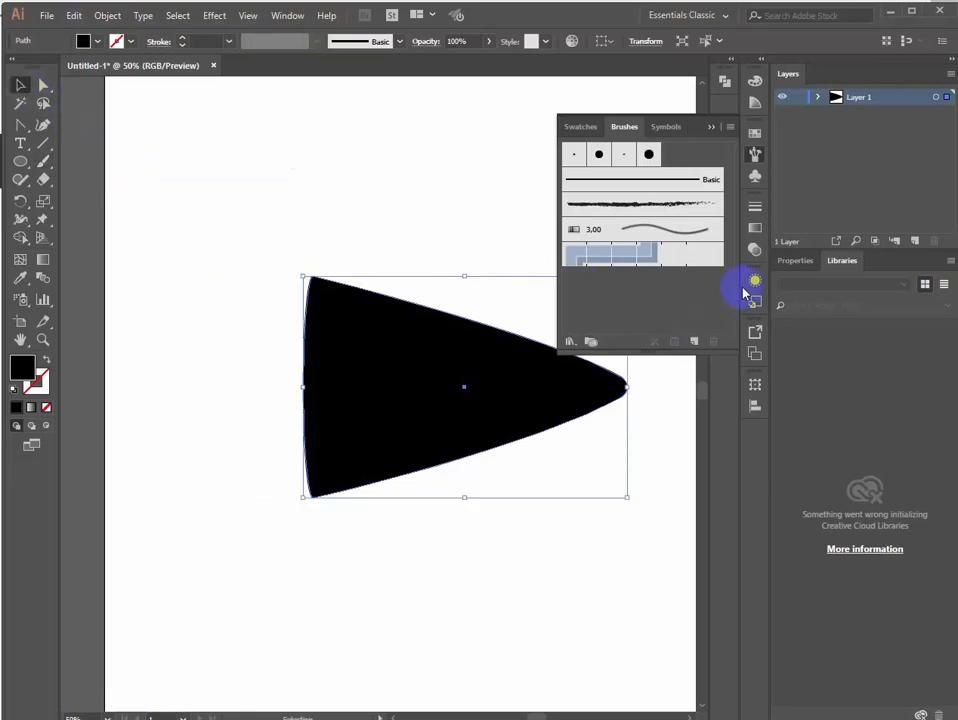
pyautogui.click(695, 343)
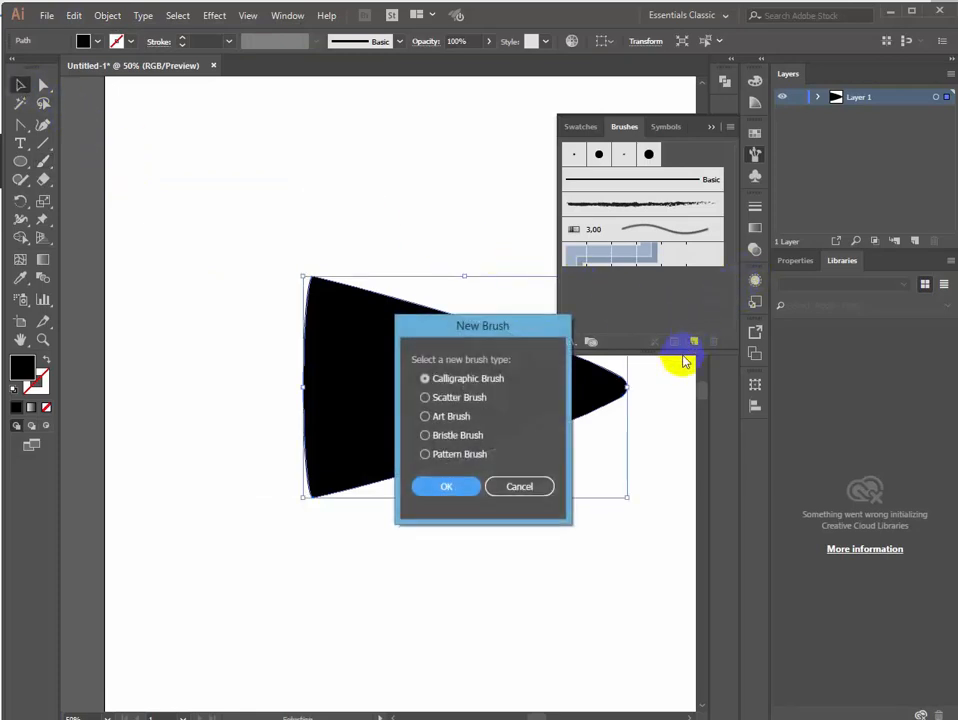
pyautogui.click(426, 418)
pyautogui.click(461, 487)
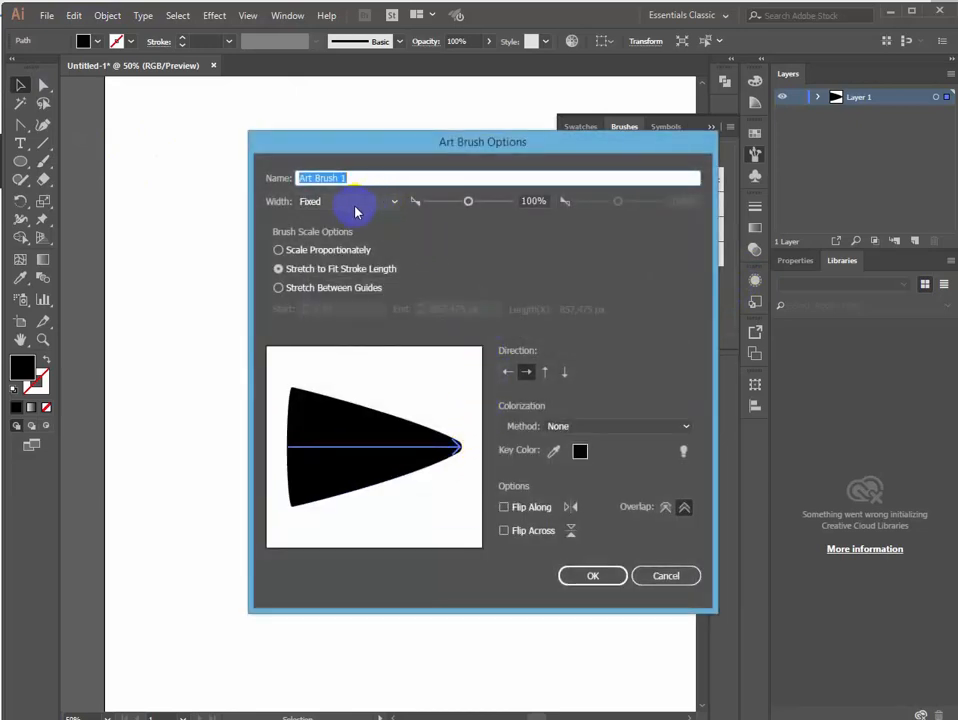
pyautogui.click(278, 250)
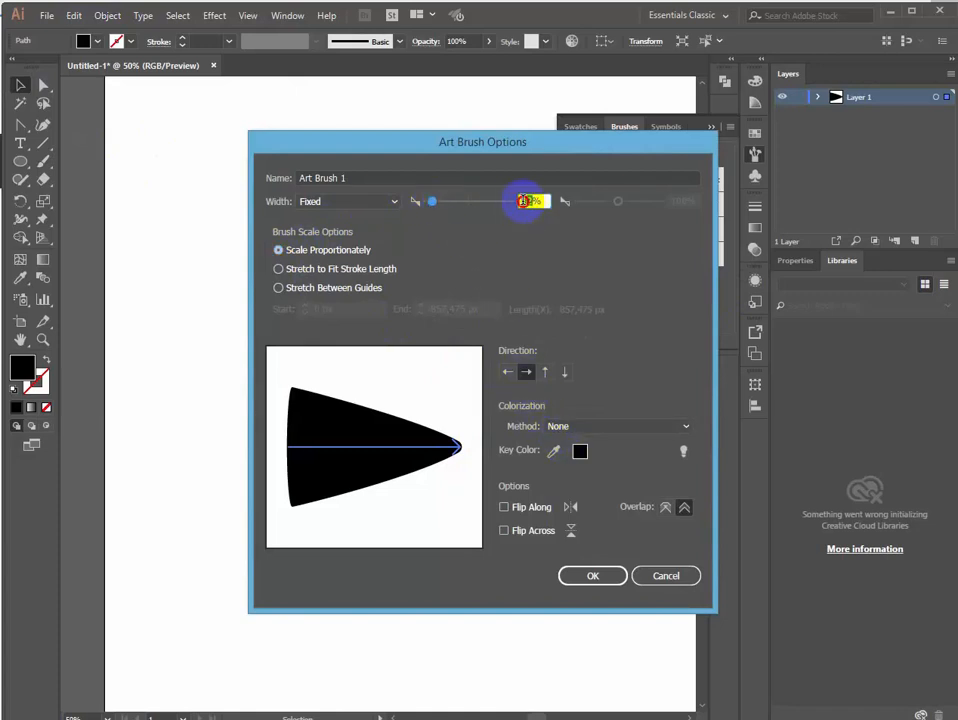
pyautogui.write('6')
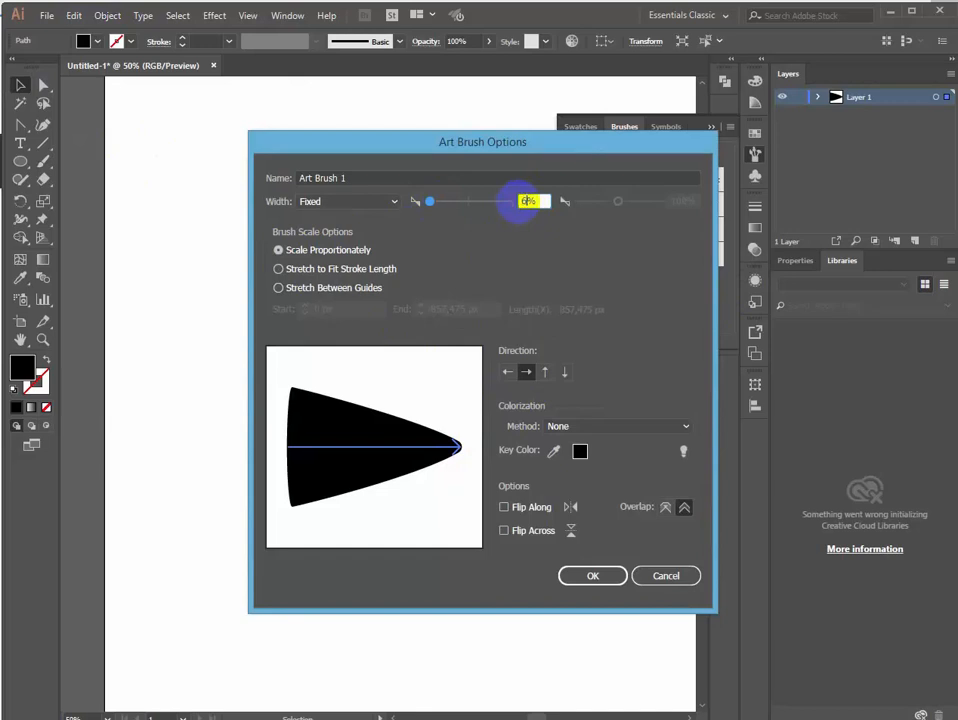
pyautogui.click(555, 426)
pyautogui.click(569, 457)
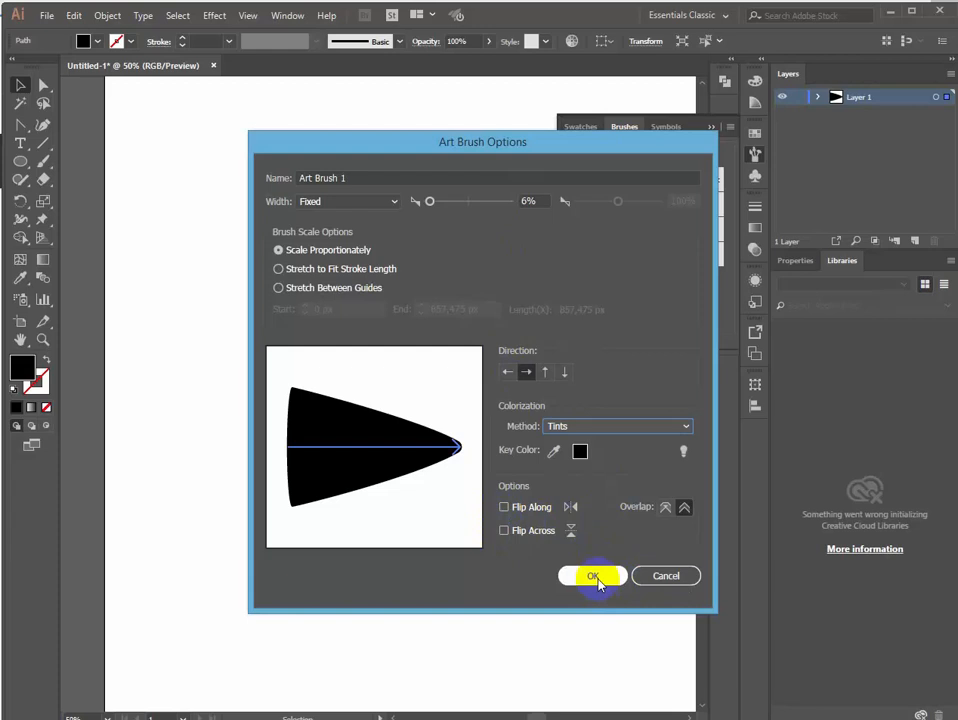
pyautogui.click(596, 578)
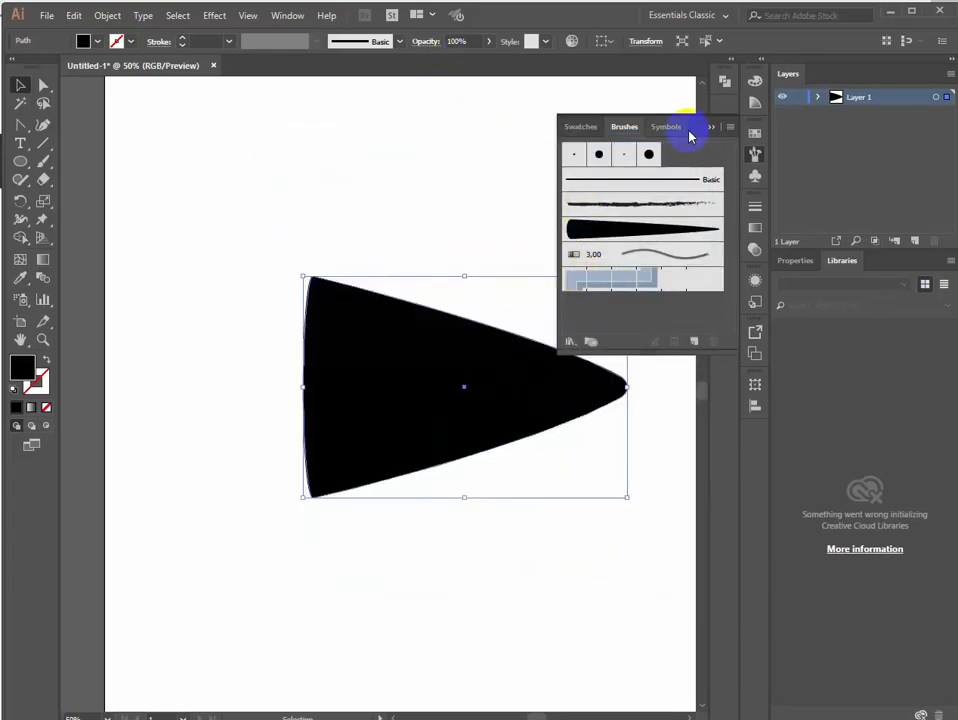
pyautogui.click(709, 128)
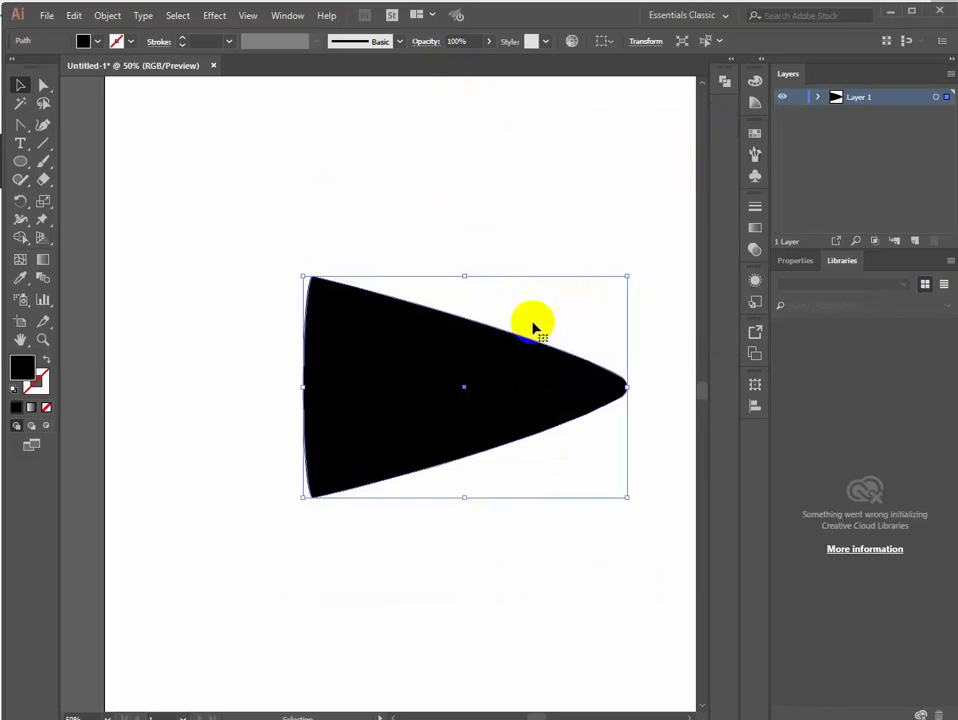
# - Move the tapered shape off the artboard to its left and deselect it
pyautogui.click(42, 339)
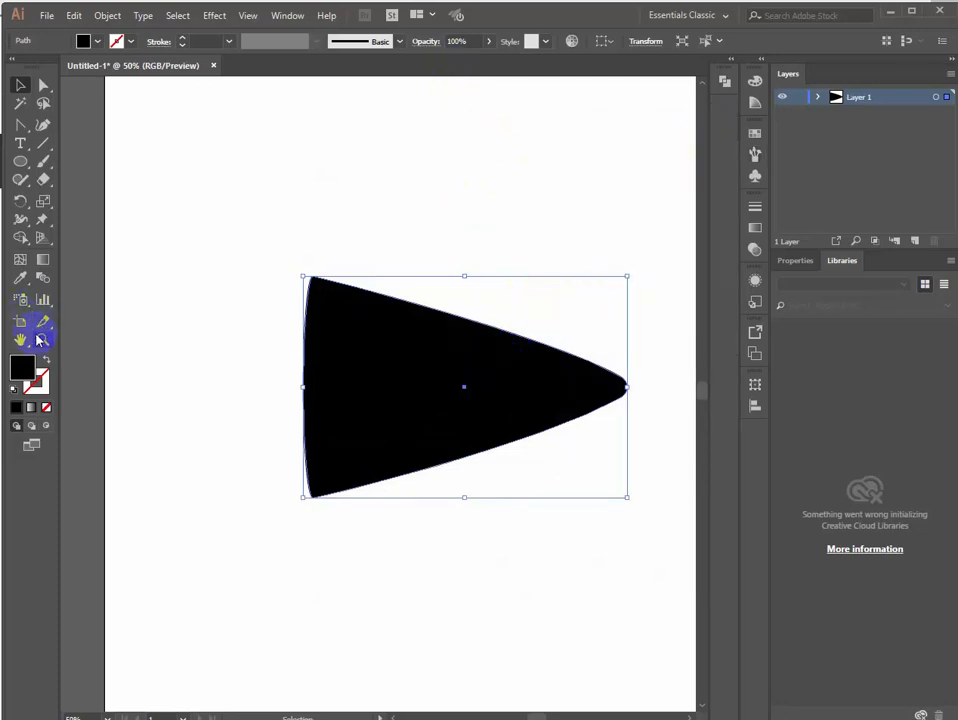
pyautogui.keyDown('alt'); pyautogui.click(372, 395); pyautogui.keyUp('alt')
pyautogui.keyDown('alt'); pyautogui.click(376, 392); pyautogui.keyUp('alt')
pyautogui.keyDown('alt'); pyautogui.click(370, 389); pyautogui.keyUp('alt')
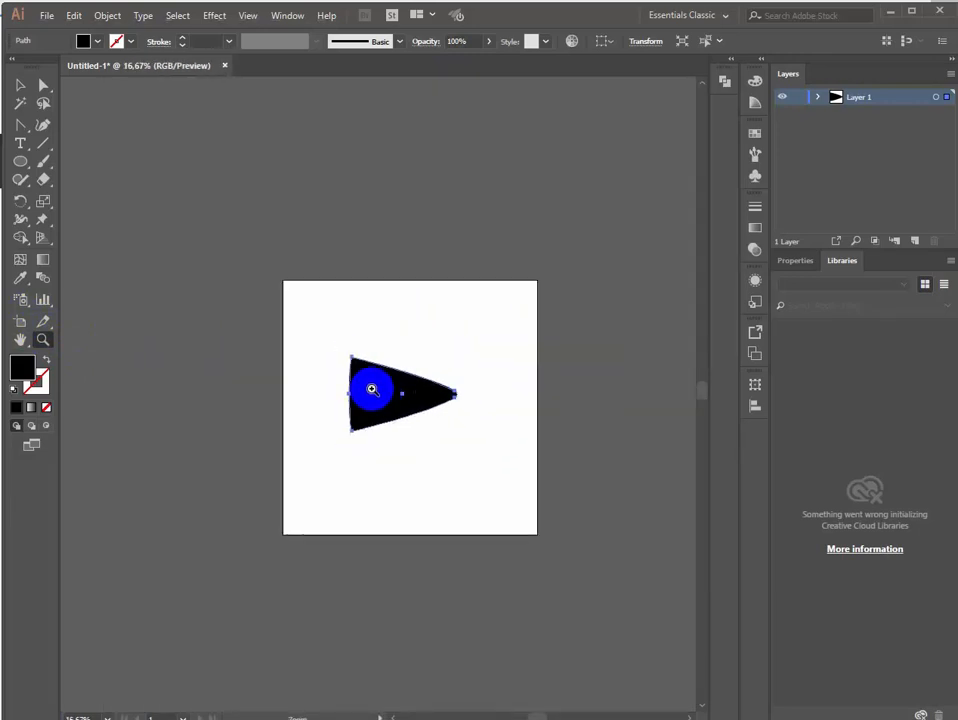
pyautogui.click(21, 96)
pyautogui.moveTo(396, 391); pyautogui.dragTo(210, 380)
pyautogui.click(340, 229)
# - Paint a curved tree trunk with the tapered brush, from the artboard's lower middle into a long branch ending near the upper-left corner
pyautogui.click(43, 342)
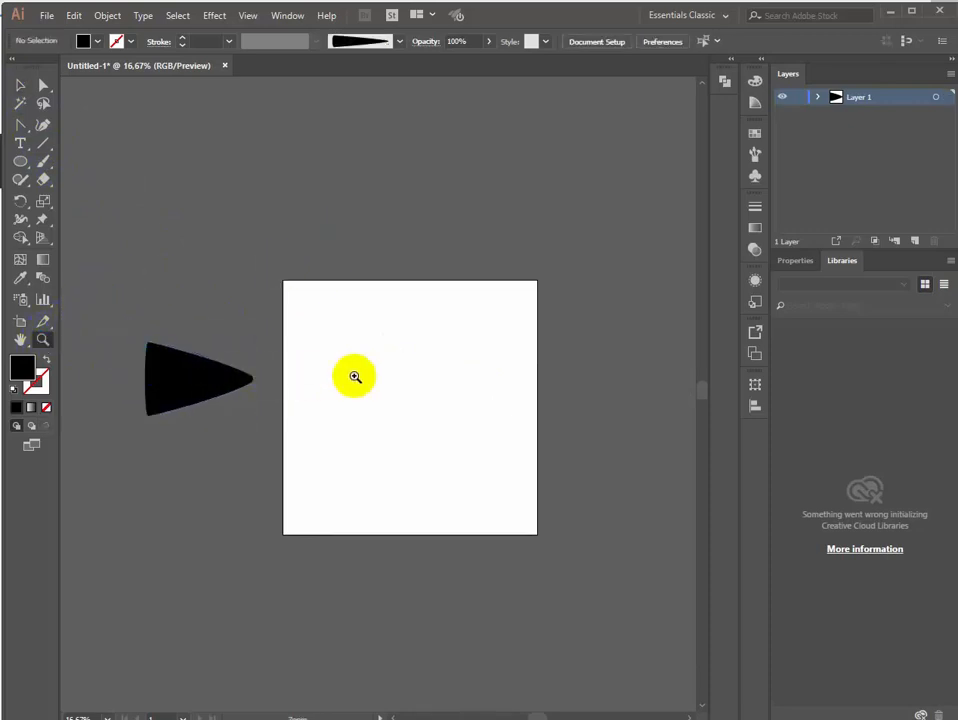
pyautogui.click(385, 387)
pyautogui.click(480, 425)
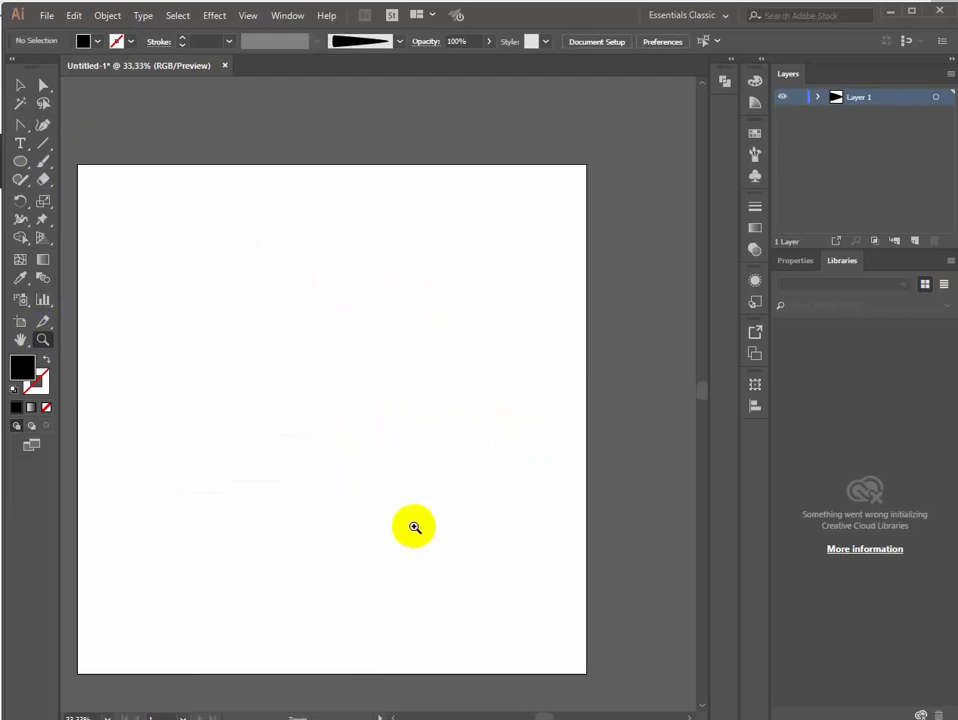
pyautogui.moveTo(548, 717); pyautogui.dragTo(541, 717)
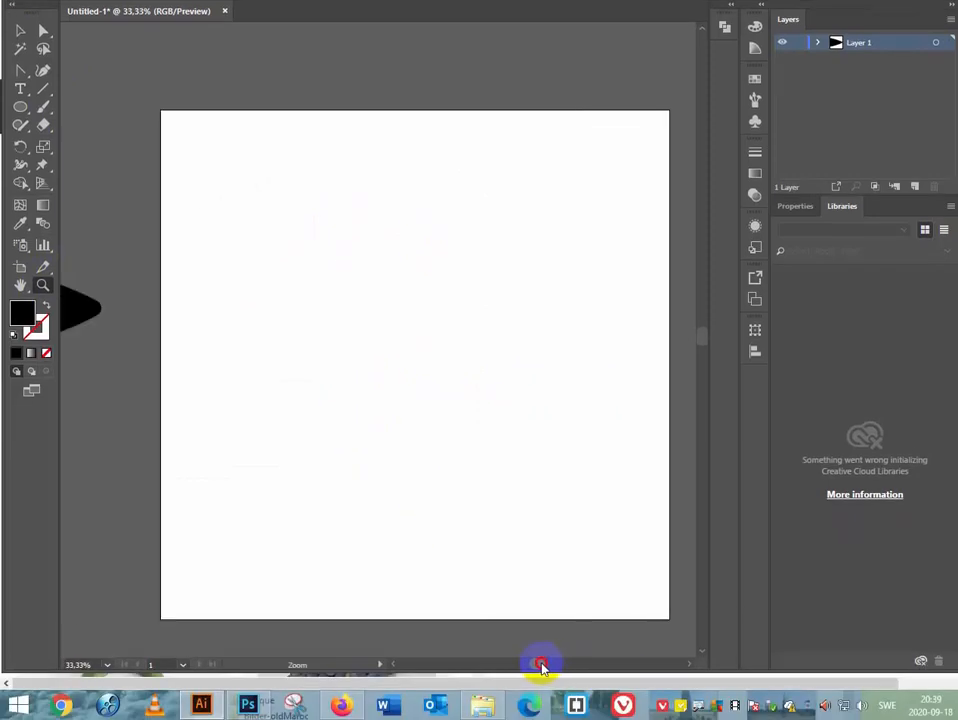
pyautogui.moveTo(540, 665); pyautogui.dragTo(544, 667)
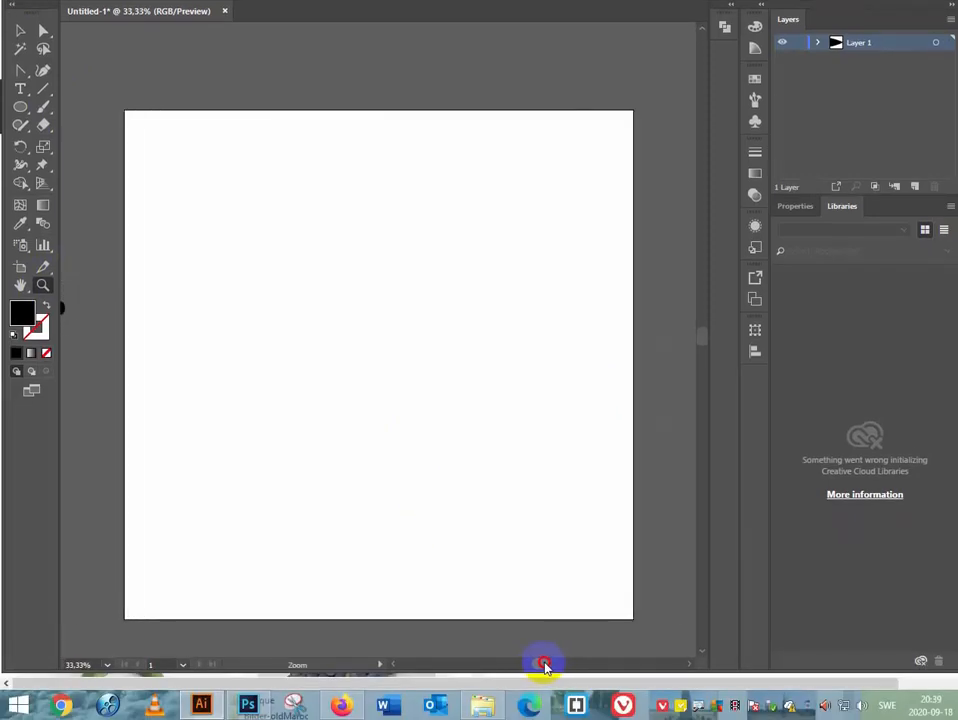
pyautogui.press('b')
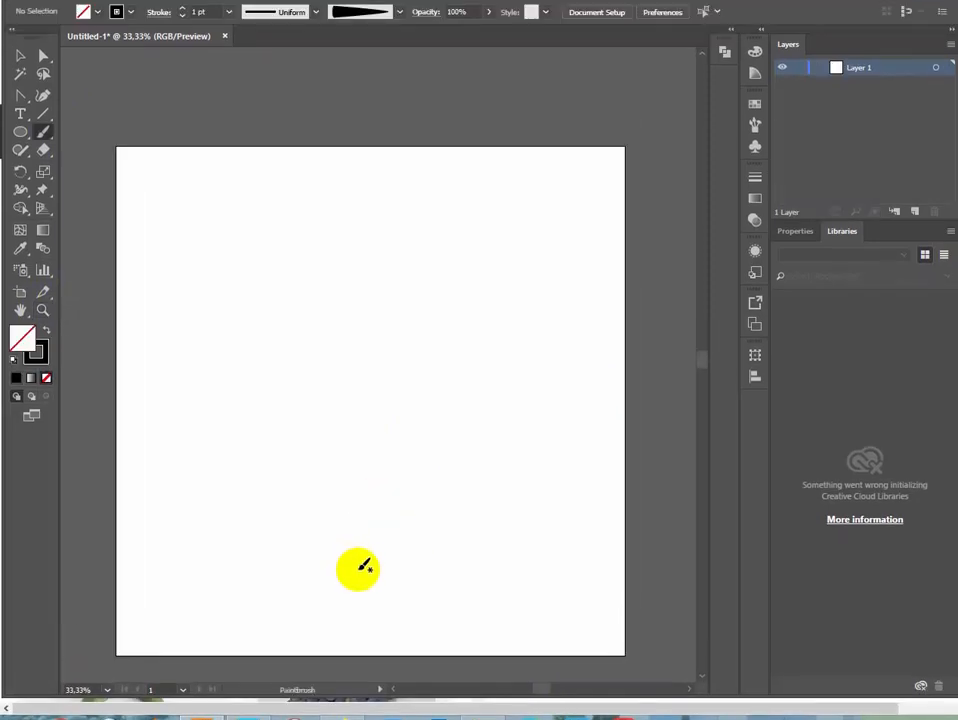
pyautogui.moveTo(357, 569)
pyautogui.mouseDown()
pyautogui.moveTo(362, 509)
pyautogui.moveTo(389, 437)
pyautogui.moveTo(376, 405)
pyautogui.moveTo(338, 371)
pyautogui.moveTo(312, 316)
pyautogui.moveTo(192, 254)
pyautogui.moveTo(163, 190)
pyautogui.mouseUp()
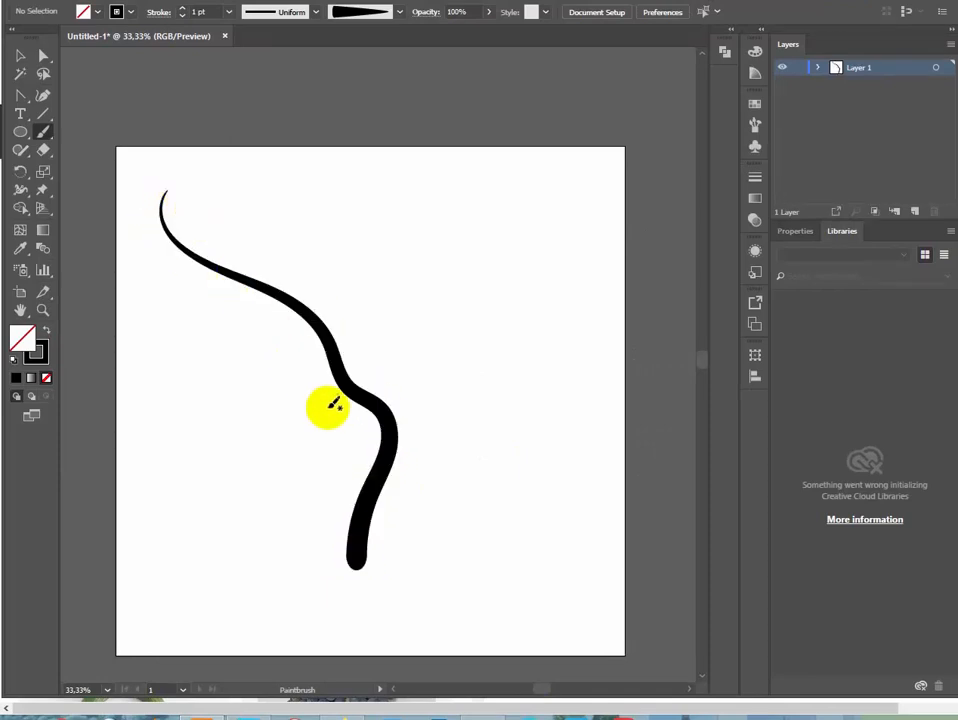
# - Paint the main branches fanning out from the trunk toward the top, right and left of the artboard
pyautogui.moveTo(390, 425)
pyautogui.mouseDown()
pyautogui.moveTo(507, 356)
pyautogui.moveTo(540, 293)
pyautogui.moveTo(535, 254)
pyautogui.moveTo(579, 213)
pyautogui.moveTo(379, 353)
pyautogui.moveTo(416, 286)
pyautogui.moveTo(424, 235)
pyautogui.moveTo(405, 160)
pyautogui.mouseUp()
pyautogui.moveTo(391, 406)
pyautogui.mouseDown()
pyautogui.moveTo(391, 348)
pyautogui.moveTo(458, 296)
pyautogui.moveTo(495, 207)
pyautogui.mouseUp()
pyautogui.moveTo(382, 368)
pyautogui.mouseDown()
pyautogui.moveTo(406, 318)
pyautogui.moveTo(385, 353)
pyautogui.moveTo(373, 268)
pyautogui.moveTo(316, 205)
pyautogui.mouseUp()
pyautogui.moveTo(320, 325)
pyautogui.mouseDown()
pyautogui.moveTo(314, 336)
pyautogui.moveTo(355, 354)
pyautogui.moveTo(352, 380)
pyautogui.moveTo(331, 359)
pyautogui.moveTo(188, 357)
pyautogui.moveTo(160, 294)
pyautogui.mouseUp()
pyautogui.moveTo(296, 302)
pyautogui.mouseDown()
pyautogui.moveTo(317, 315)
pyautogui.moveTo(305, 302)
pyautogui.moveTo(303, 238)
pyautogui.mouseUp()
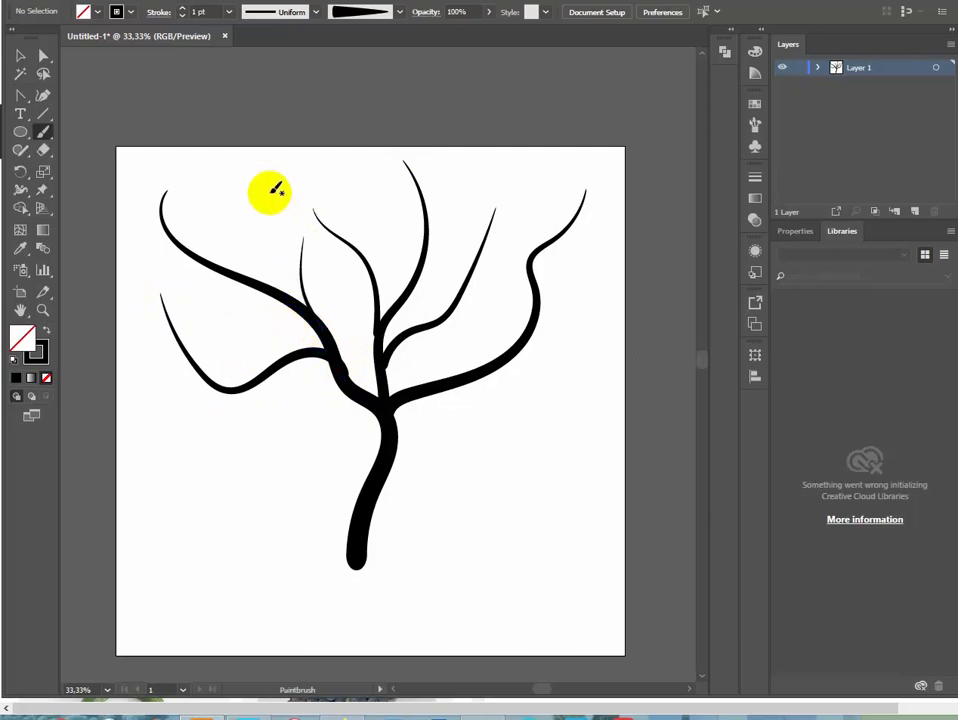
# - Add smaller branches to the upper-left limb and around the tree's central fork
pyautogui.moveTo(308, 310)
pyautogui.mouseDown()
pyautogui.moveTo(282, 298)
pyautogui.moveTo(228, 176)
pyautogui.moveTo(235, 200)
pyautogui.mouseUp()
pyautogui.moveTo(318, 332)
pyautogui.mouseDown()
pyautogui.moveTo(334, 342)
pyautogui.moveTo(352, 398)
pyautogui.moveTo(336, 274)
pyautogui.mouseUp()
pyautogui.moveTo(343, 372)
pyautogui.mouseDown()
pyautogui.moveTo(376, 403)
pyautogui.moveTo(386, 378)
pyautogui.moveTo(450, 329)
pyautogui.mouseUp()
pyautogui.moveTo(385, 362); pyautogui.dragTo(345, 290)
pyautogui.moveTo(383, 394)
pyautogui.mouseDown()
pyautogui.moveTo(400, 368)
pyautogui.moveTo(394, 352)
pyautogui.mouseUp()
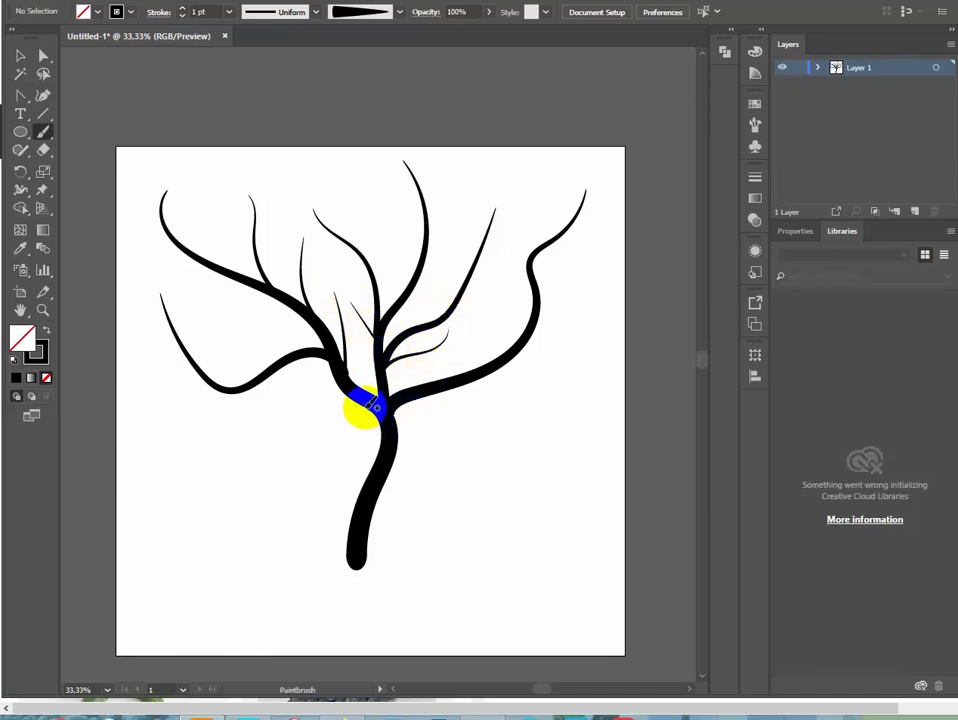
# - Paint fine twigs along the lower-left and upper-left limbs
pyautogui.moveTo(291, 358)
pyautogui.mouseDown()
pyautogui.moveTo(228, 345)
pyautogui.moveTo(209, 316)
pyautogui.mouseUp()
pyautogui.moveTo(284, 359)
pyautogui.mouseDown()
pyautogui.moveTo(246, 408)
pyautogui.moveTo(204, 395)
pyautogui.moveTo(214, 381)
pyautogui.moveTo(145, 385)
pyautogui.mouseUp()
pyautogui.moveTo(200, 368); pyautogui.dragTo(195, 270)
pyautogui.moveTo(187, 350)
pyautogui.mouseDown()
pyautogui.moveTo(160, 364)
pyautogui.moveTo(125, 321)
pyautogui.moveTo(170, 322)
pyautogui.moveTo(169, 282)
pyautogui.mouseUp()
pyautogui.moveTo(241, 350)
pyautogui.mouseDown()
pyautogui.moveTo(292, 360)
pyautogui.moveTo(270, 282)
pyautogui.moveTo(225, 289)
pyautogui.moveTo(195, 254)
pyautogui.moveTo(131, 244)
pyautogui.mouseUp()
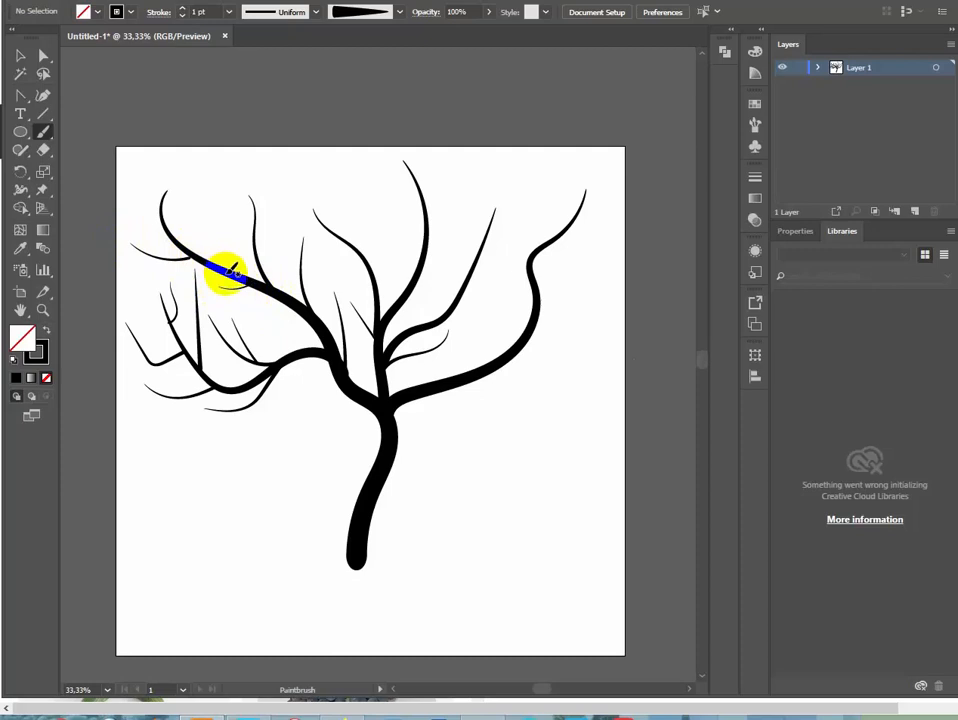
pyautogui.moveTo(222, 269); pyautogui.dragTo(187, 206)
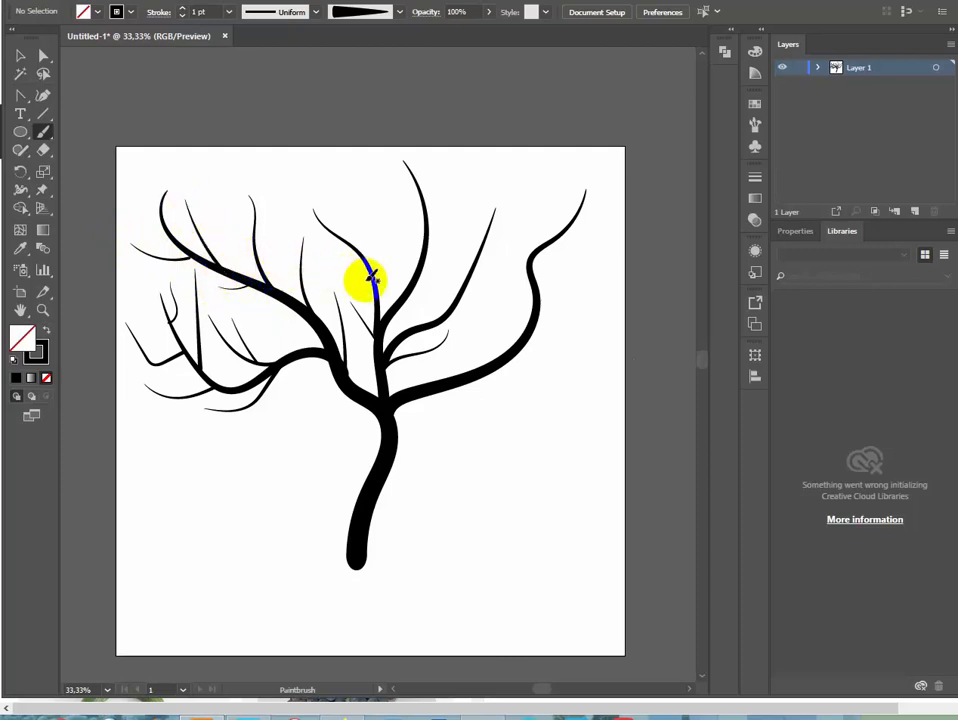
# - Paint fine twigs on the two central branches reaching toward the upper right
pyautogui.moveTo(415, 285); pyautogui.dragTo(476, 214)
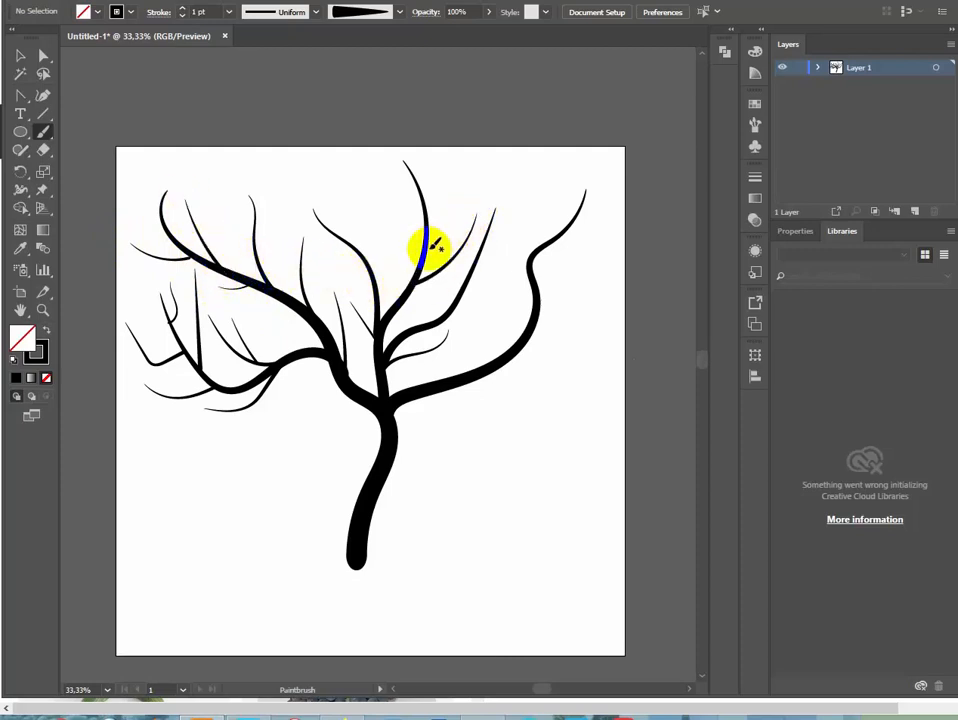
pyautogui.moveTo(424, 253); pyautogui.dragTo(372, 198)
pyautogui.moveTo(433, 226); pyautogui.dragTo(428, 242)
pyautogui.moveTo(424, 268)
pyautogui.mouseDown()
pyautogui.moveTo(416, 290)
pyautogui.moveTo(399, 278)
pyautogui.moveTo(393, 254)
pyautogui.mouseUp()
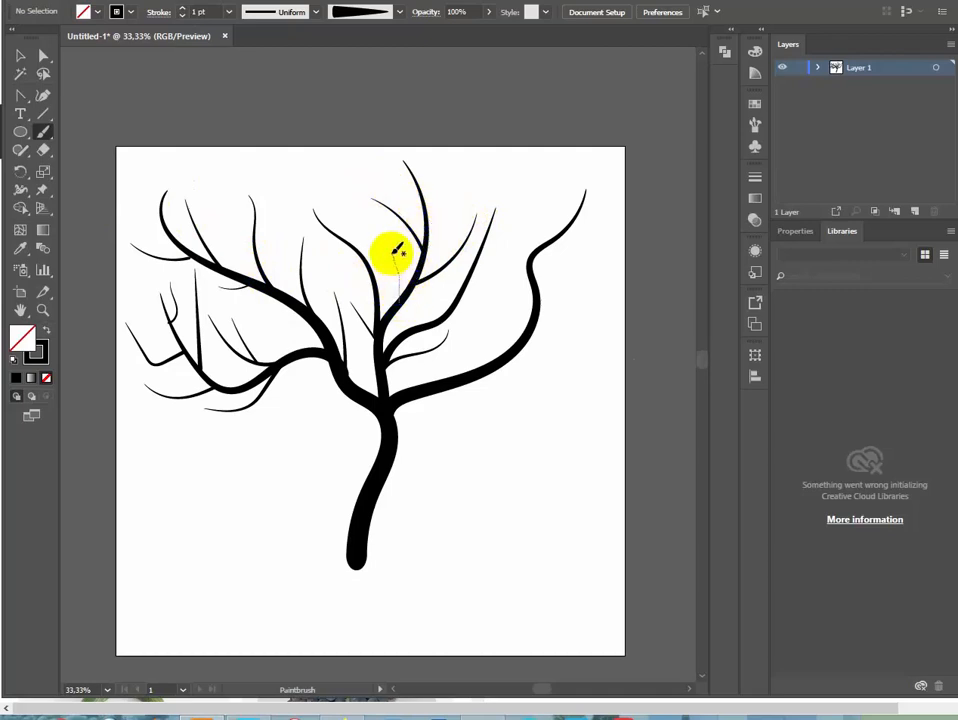
pyautogui.moveTo(403, 338)
pyautogui.mouseDown()
pyautogui.moveTo(443, 276)
pyautogui.moveTo(450, 298)
pyautogui.moveTo(435, 326)
pyautogui.moveTo(492, 320)
pyautogui.moveTo(476, 297)
pyautogui.moveTo(507, 292)
pyautogui.moveTo(496, 232)
pyautogui.mouseUp()
# - Paint twigs along the whole right-hand limb and add one below the upper-left limb
pyautogui.moveTo(418, 392)
pyautogui.mouseDown()
pyautogui.moveTo(561, 378)
pyautogui.moveTo(485, 359)
pyautogui.moveTo(486, 367)
pyautogui.moveTo(505, 322)
pyautogui.mouseUp()
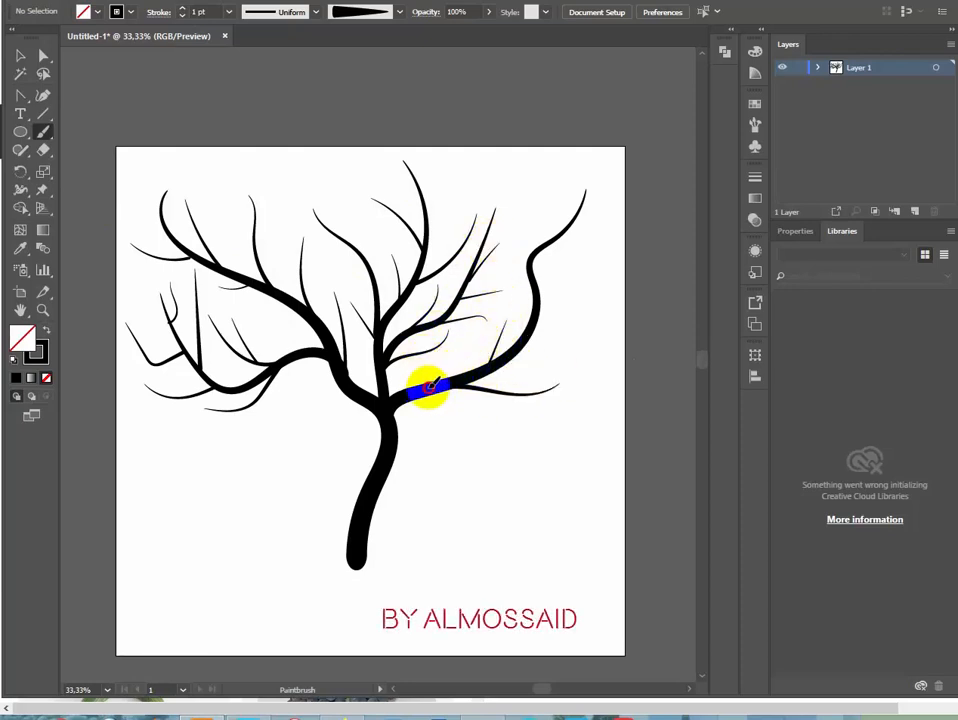
pyautogui.moveTo(430, 388); pyautogui.dragTo(428, 390)
pyautogui.moveTo(493, 360)
pyautogui.mouseDown()
pyautogui.moveTo(569, 323)
pyautogui.moveTo(598, 281)
pyautogui.mouseUp()
pyautogui.moveTo(540, 310)
pyautogui.mouseDown()
pyautogui.moveTo(577, 276)
pyautogui.moveTo(562, 304)
pyautogui.moveTo(586, 192)
pyautogui.mouseUp()
pyautogui.moveTo(533, 272); pyautogui.dragTo(538, 293)
pyautogui.moveTo(547, 239)
pyautogui.mouseDown()
pyautogui.moveTo(524, 209)
pyautogui.moveTo(552, 192)
pyautogui.moveTo(597, 222)
pyautogui.mouseUp()
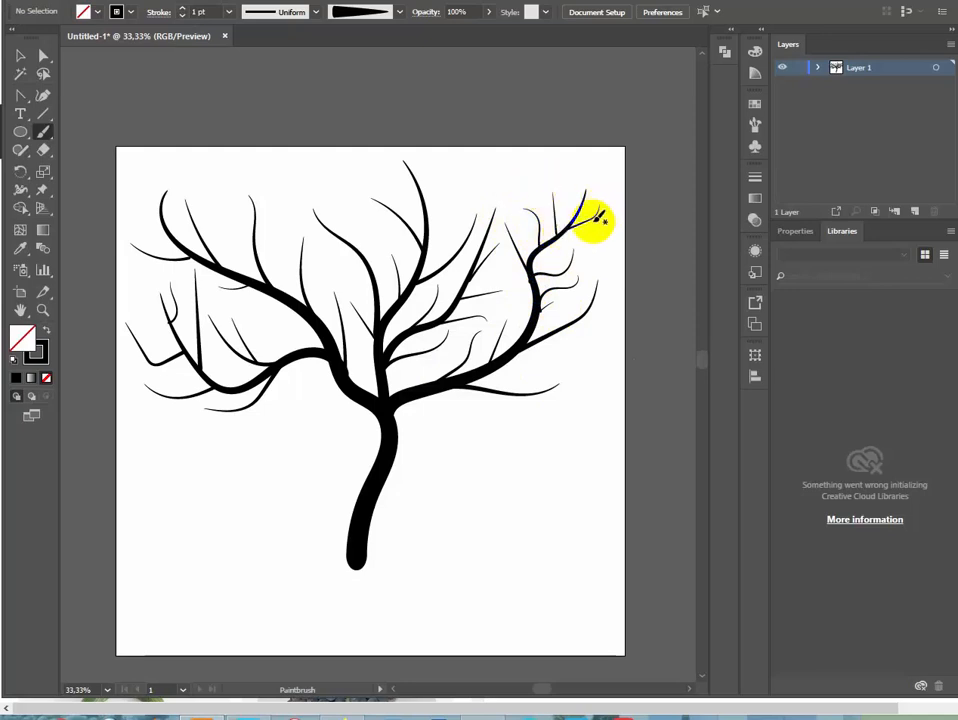
pyautogui.moveTo(318, 325); pyautogui.dragTo(246, 304)
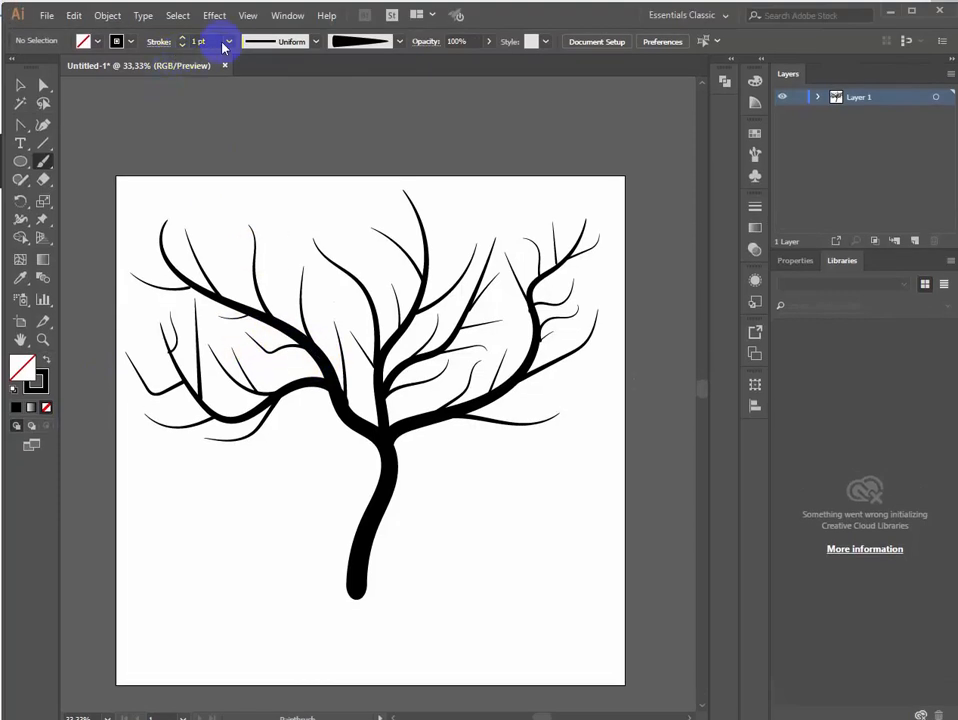
# - Set the brush stroke to 0,25 pt and paint hair-thin twigs on the central branches in the crown
pyautogui.click(230, 42)
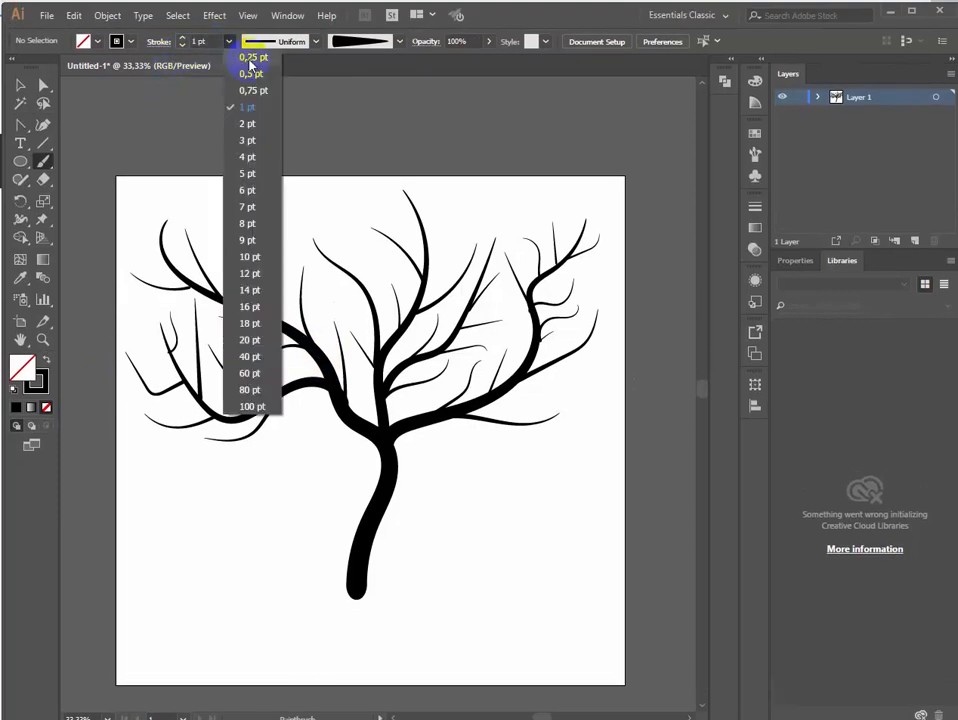
pyautogui.click(251, 59)
pyautogui.moveTo(350, 272)
pyautogui.mouseDown()
pyautogui.moveTo(370, 288)
pyautogui.moveTo(360, 242)
pyautogui.moveTo(297, 242)
pyautogui.moveTo(321, 213)
pyautogui.mouseUp()
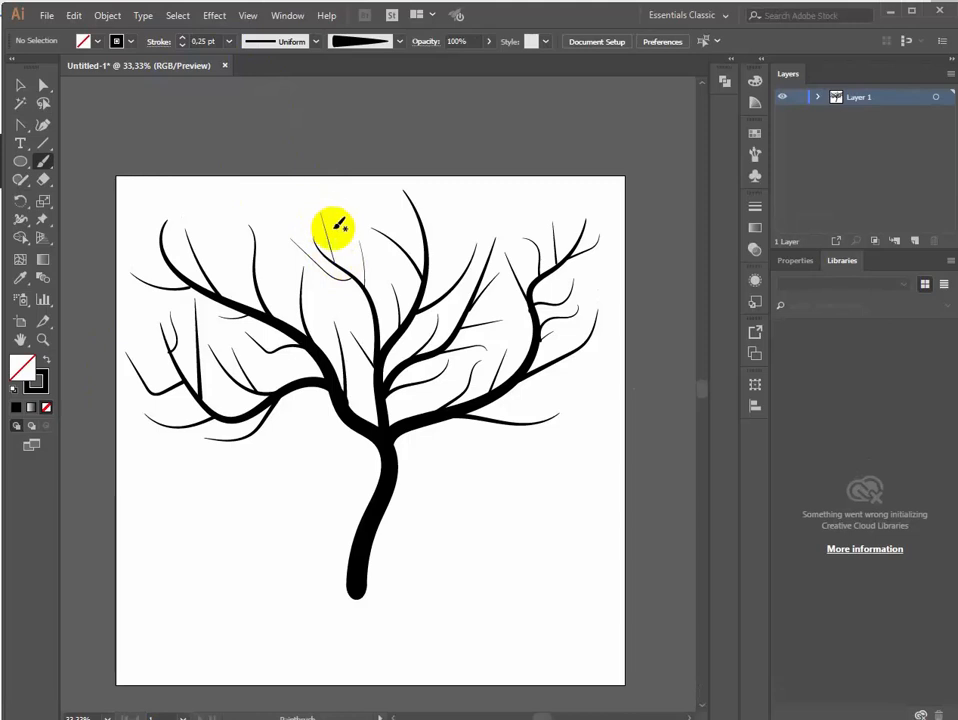
pyautogui.moveTo(398, 243)
pyautogui.mouseDown()
pyautogui.moveTo(387, 192)
pyautogui.moveTo(428, 253)
pyautogui.moveTo(443, 195)
pyautogui.moveTo(445, 298)
pyautogui.moveTo(474, 210)
pyautogui.mouseUp()
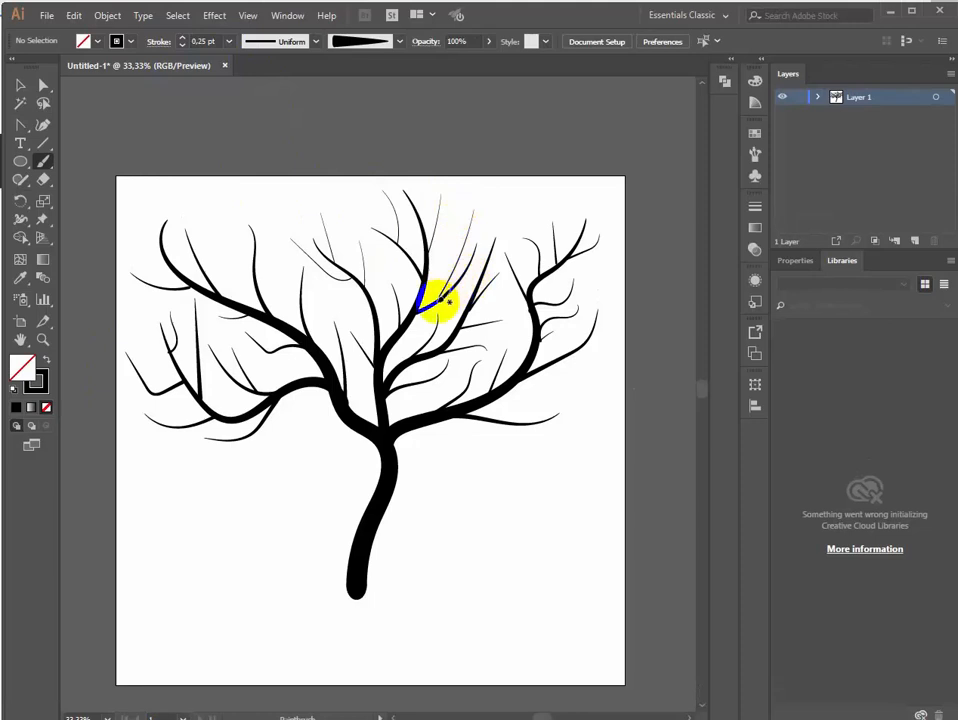
pyautogui.moveTo(443, 301); pyautogui.dragTo(462, 305)
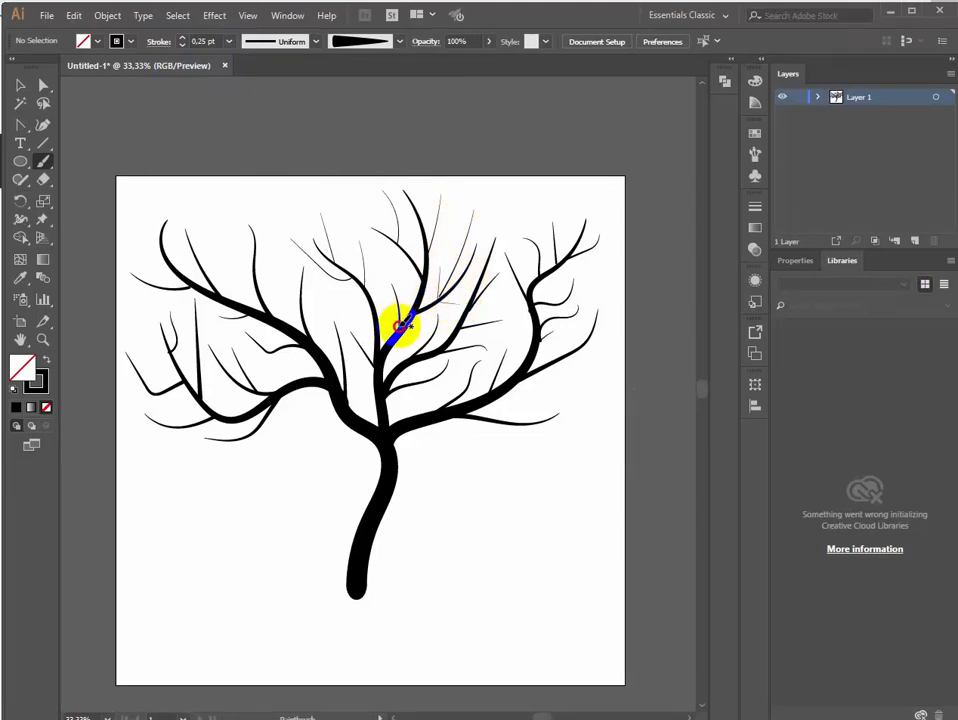
pyautogui.moveTo(400, 326); pyautogui.dragTo(413, 295)
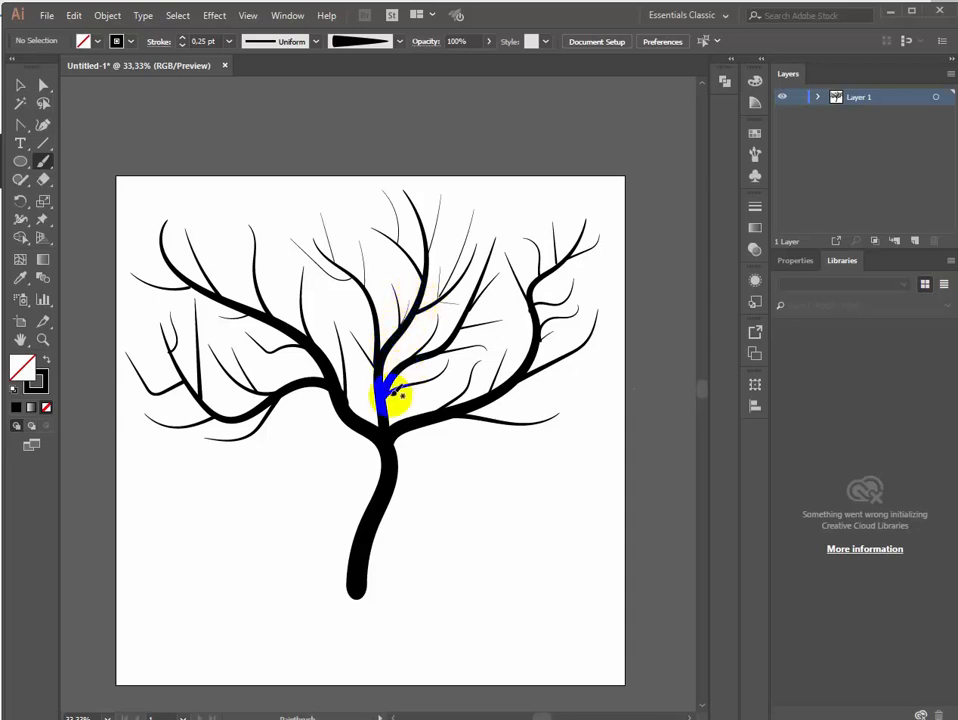
# - Paint more 0,25 pt twigs near the central fork, along both left limbs and on the right limb's lower branches
pyautogui.moveTo(402, 385); pyautogui.dragTo(404, 383)
pyautogui.moveTo(336, 406); pyautogui.dragTo(352, 389)
pyautogui.moveTo(260, 392); pyautogui.dragTo(240, 378)
pyautogui.moveTo(186, 281); pyautogui.dragTo(220, 299)
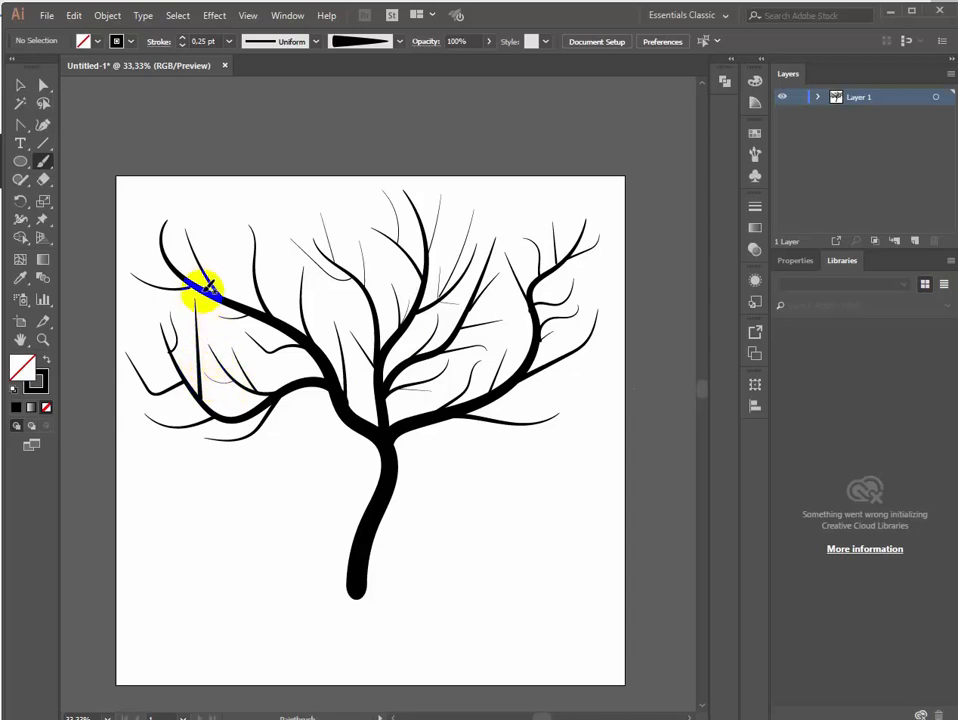
pyautogui.moveTo(162, 227)
pyautogui.mouseDown()
pyautogui.moveTo(184, 268)
pyautogui.moveTo(134, 239)
pyautogui.mouseUp()
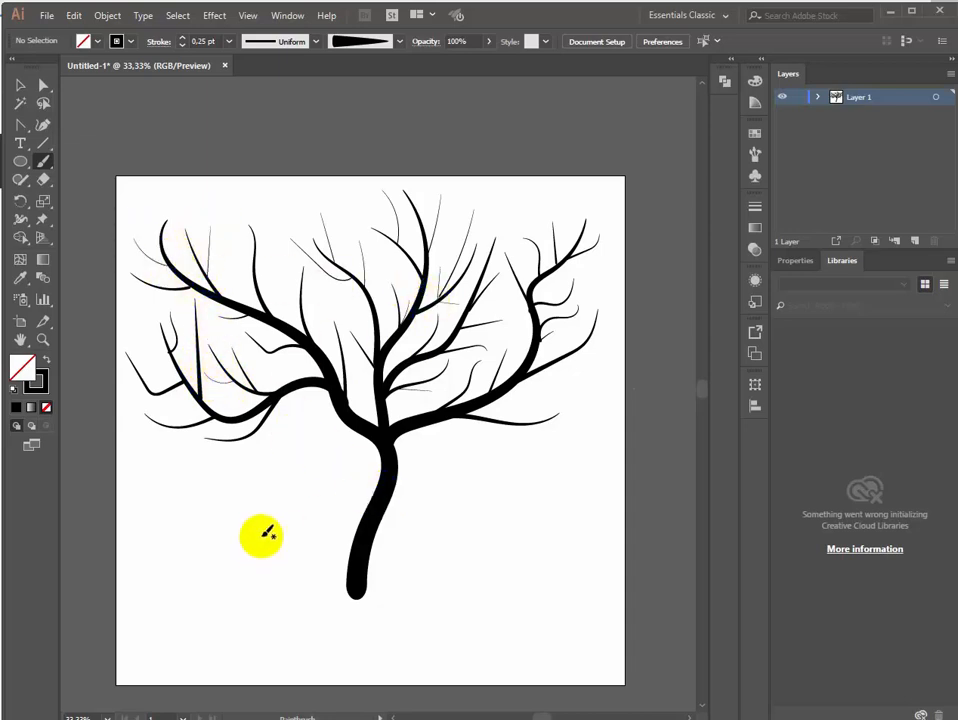
pyautogui.moveTo(484, 419)
pyautogui.mouseDown()
pyautogui.moveTo(564, 441)
pyautogui.moveTo(515, 424)
pyautogui.moveTo(563, 400)
pyautogui.moveTo(571, 367)
pyautogui.moveTo(541, 368)
pyautogui.moveTo(592, 347)
pyautogui.mouseUp()
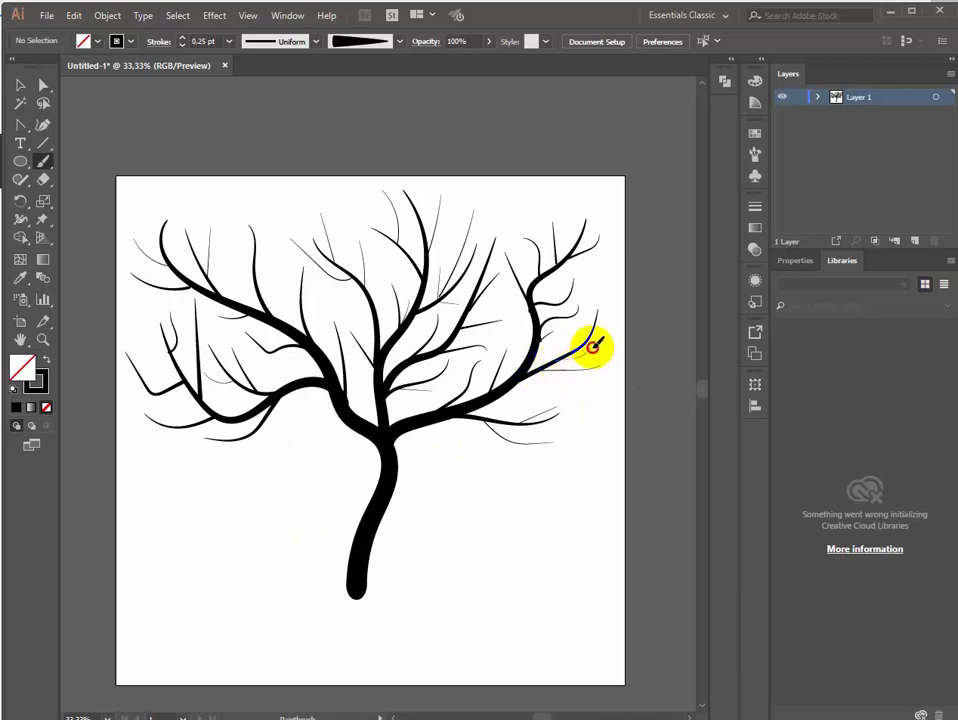
# - Set the brush stroke to 0,75 pt and paint extra twigs on the upper-left and lower-left limbs
pyautogui.click(200, 41)
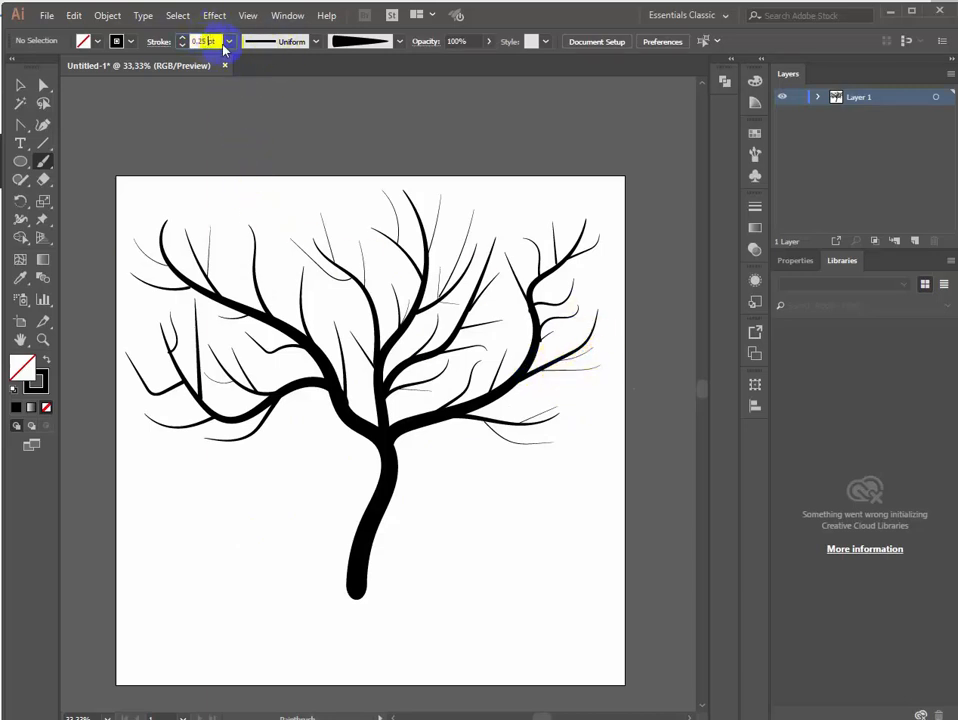
pyautogui.click(229, 42)
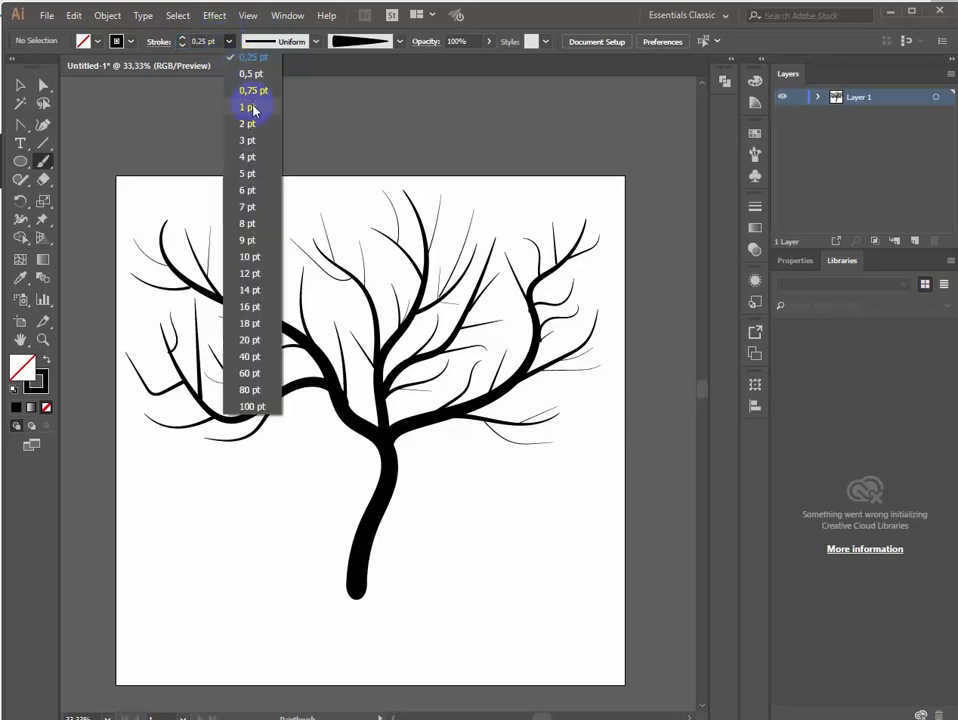
pyautogui.click(252, 97)
pyautogui.moveTo(300, 338)
pyautogui.mouseDown()
pyautogui.moveTo(322, 352)
pyautogui.moveTo(276, 312)
pyautogui.moveTo(273, 240)
pyautogui.moveTo(263, 262)
pyautogui.moveTo(230, 222)
pyautogui.mouseUp()
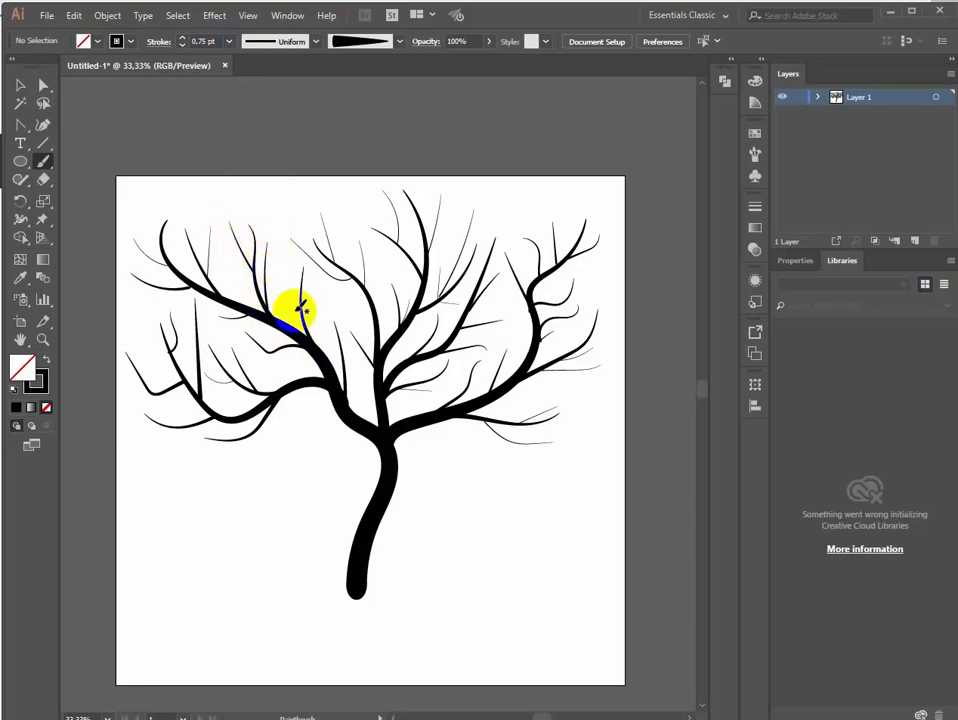
pyautogui.moveTo(252, 390); pyautogui.dragTo(226, 466)
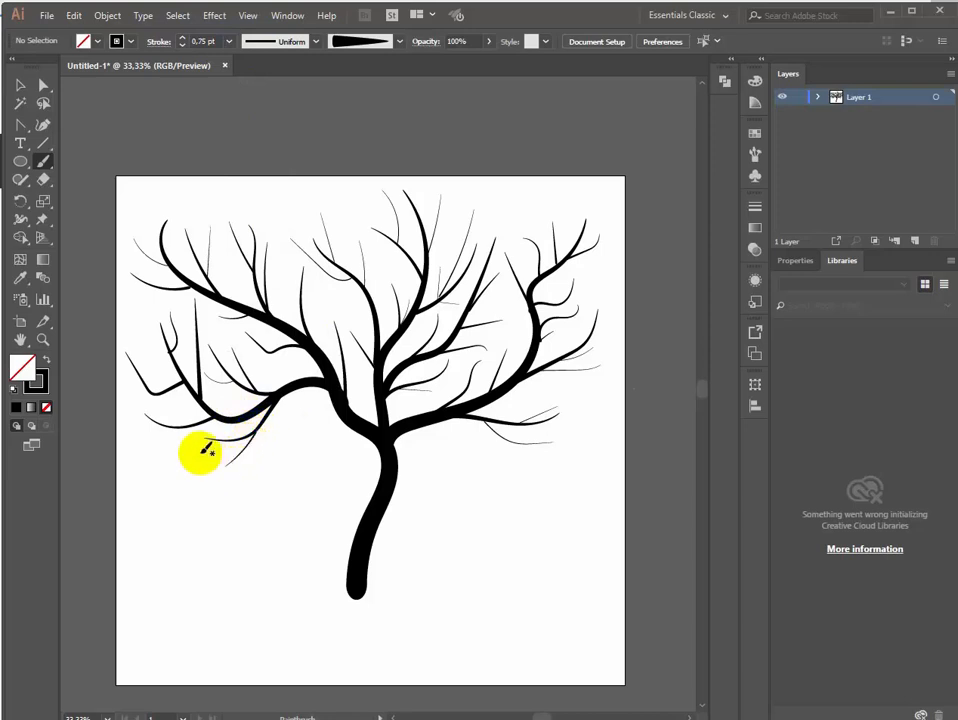
pyautogui.moveTo(190, 423)
pyautogui.mouseDown()
pyautogui.moveTo(165, 402)
pyautogui.moveTo(202, 420)
pyautogui.moveTo(169, 450)
pyautogui.mouseUp()
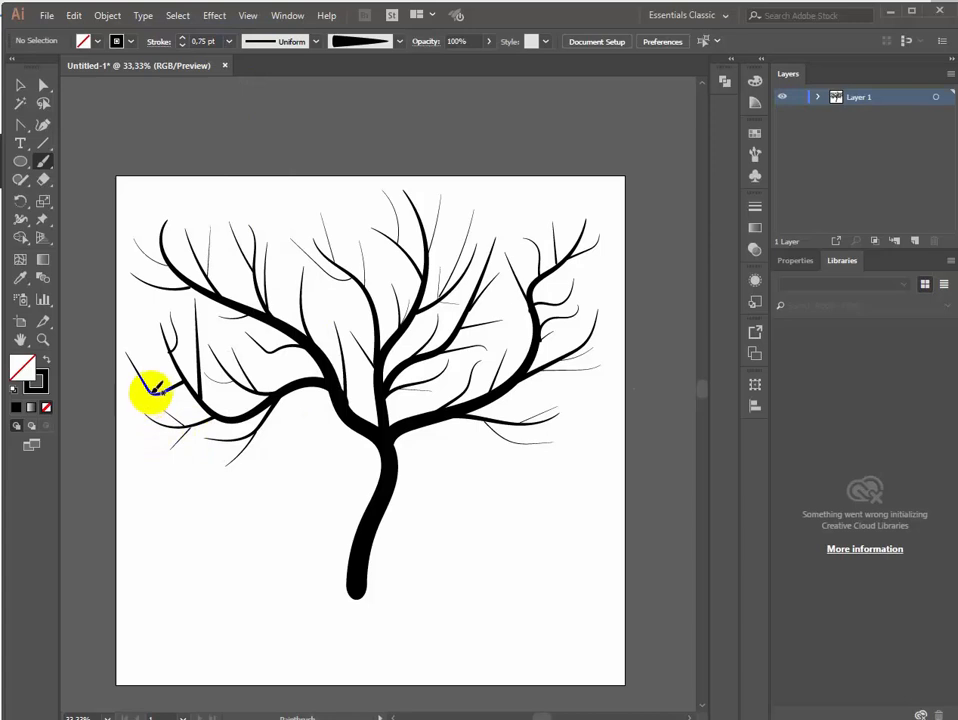
pyautogui.moveTo(152, 386)
pyautogui.mouseDown()
pyautogui.moveTo(148, 346)
pyautogui.moveTo(148, 394)
pyautogui.moveTo(195, 390)
pyautogui.moveTo(178, 390)
pyautogui.moveTo(180, 381)
pyautogui.moveTo(374, 408)
pyautogui.moveTo(399, 397)
pyautogui.moveTo(296, 384)
pyautogui.moveTo(411, 344)
pyautogui.moveTo(404, 371)
pyautogui.moveTo(486, 319)
pyautogui.moveTo(368, 361)
pyautogui.moveTo(316, 423)
pyautogui.moveTo(378, 569)
pyautogui.mouseUp()
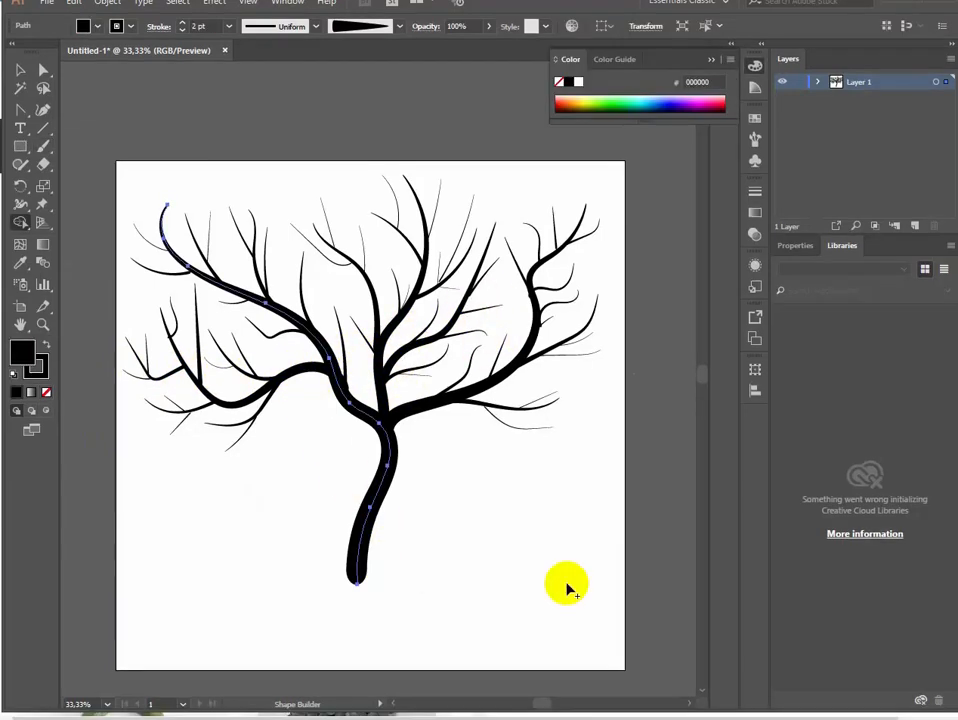
# - Select all the tree's brush strokes with the Selection tool and group them
pyautogui.click(395, 428)
pyautogui.click(20, 70)
pyautogui.click(385, 445)
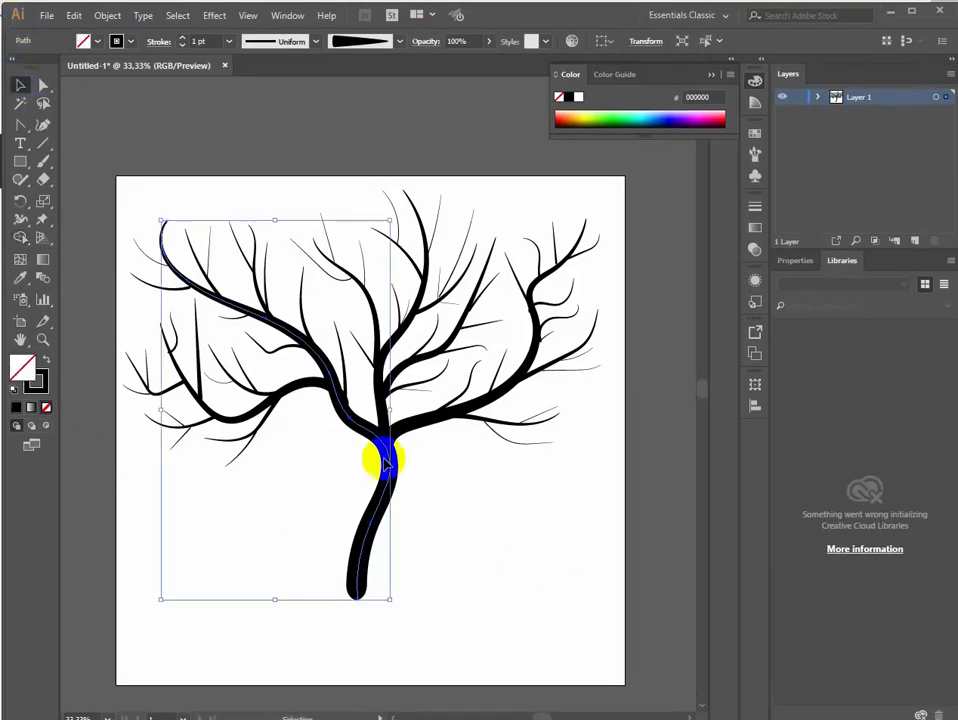
pyautogui.click(481, 573)
pyautogui.moveTo(573, 606); pyautogui.dragTo(156, 188)
pyautogui.rightClick(380, 433)
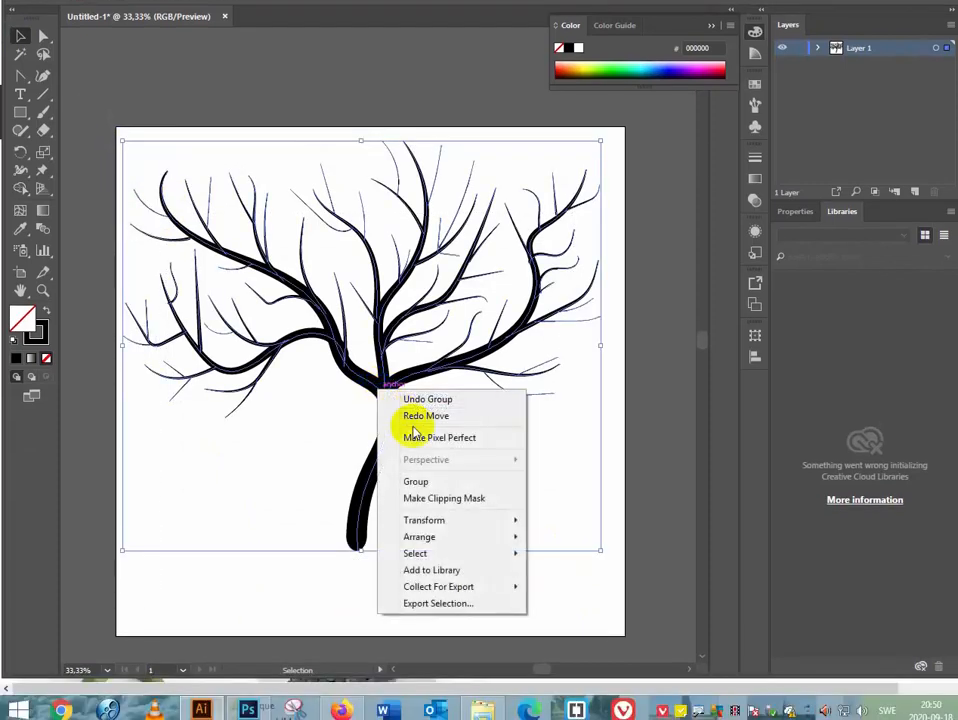
pyautogui.click(416, 482)
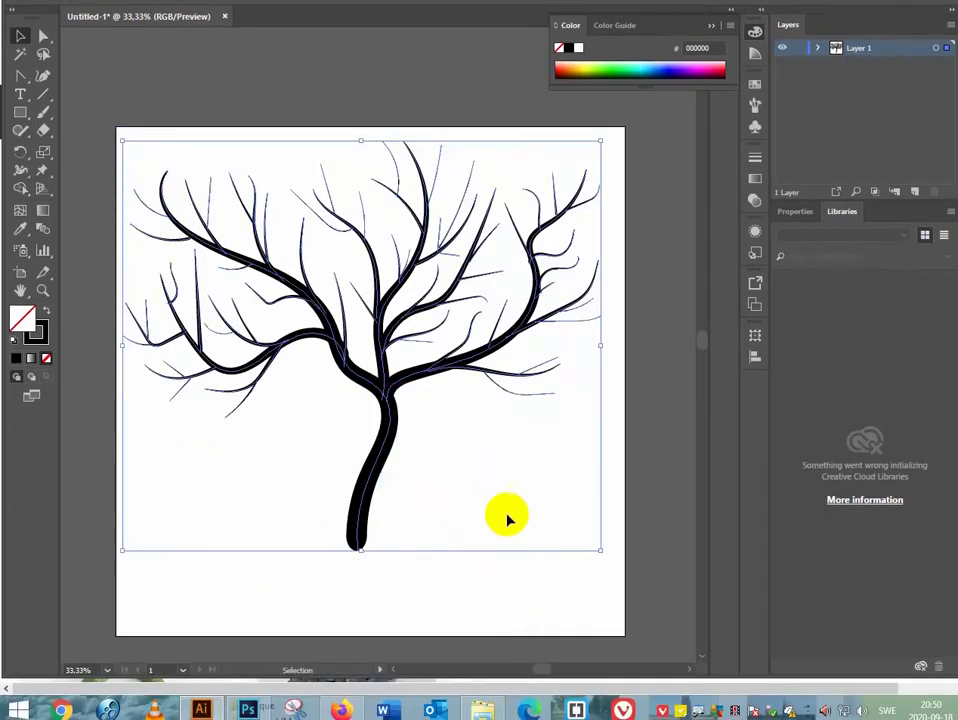
# - Scale the grouped tree down, squeeze it narrower and position it in the left part of the artboard
pyautogui.moveTo(601, 141); pyautogui.dragTo(445, 293)
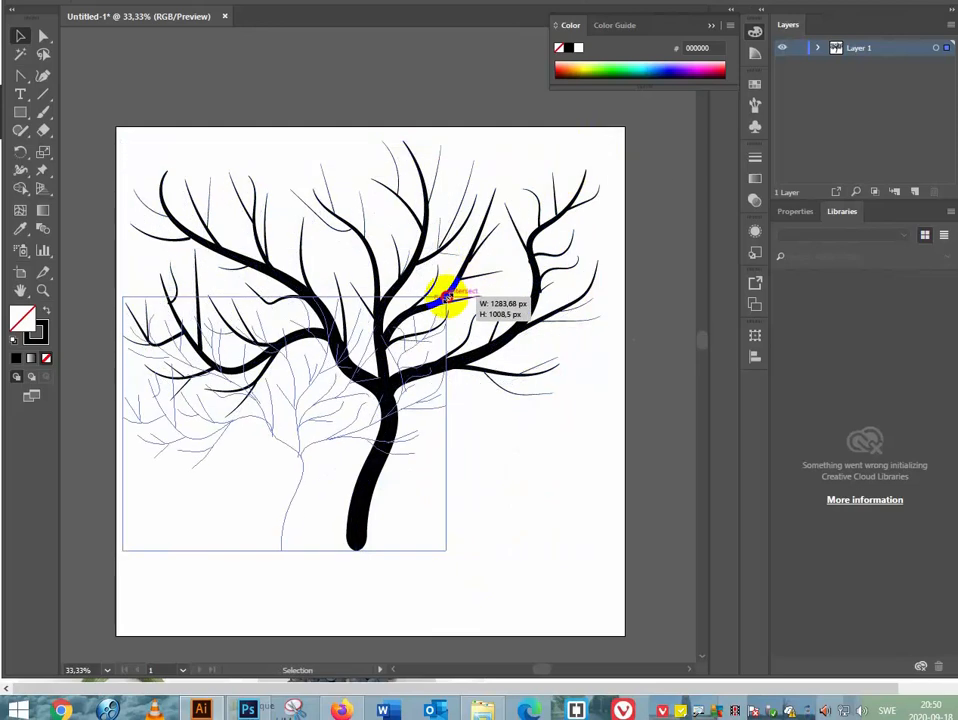
pyautogui.moveTo(328, 450); pyautogui.dragTo(343, 416)
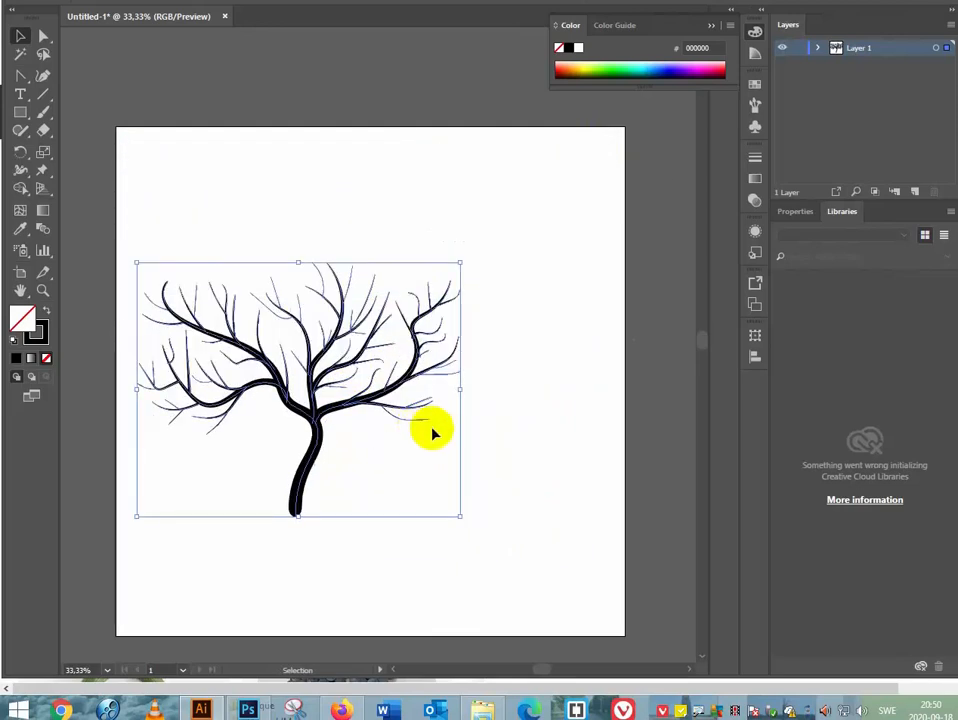
pyautogui.moveTo(459, 393); pyautogui.dragTo(346, 391)
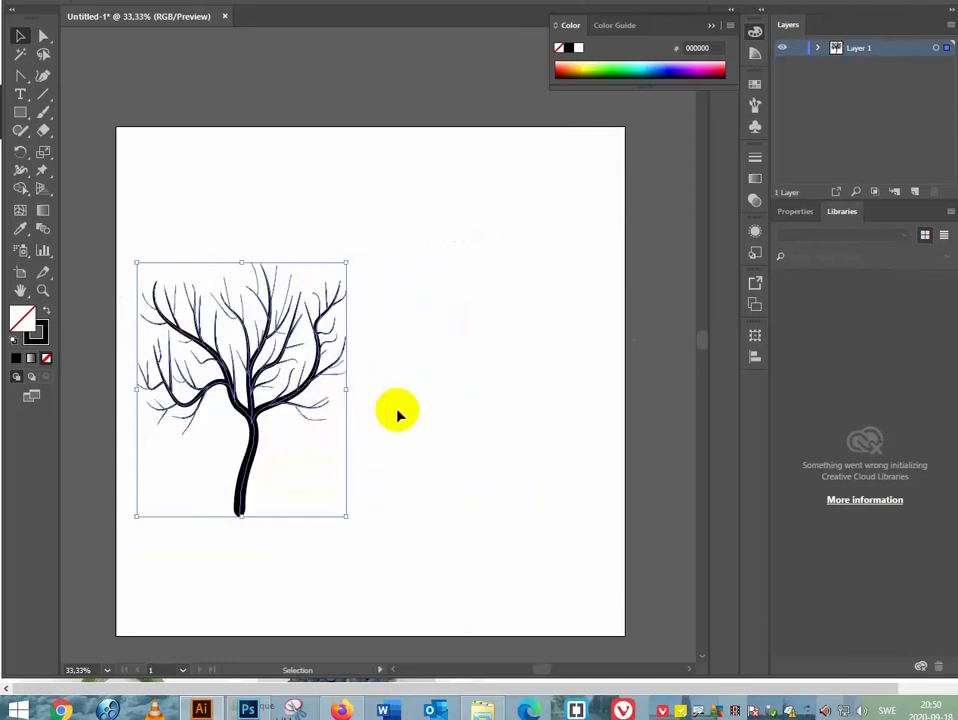
pyautogui.click(326, 556)
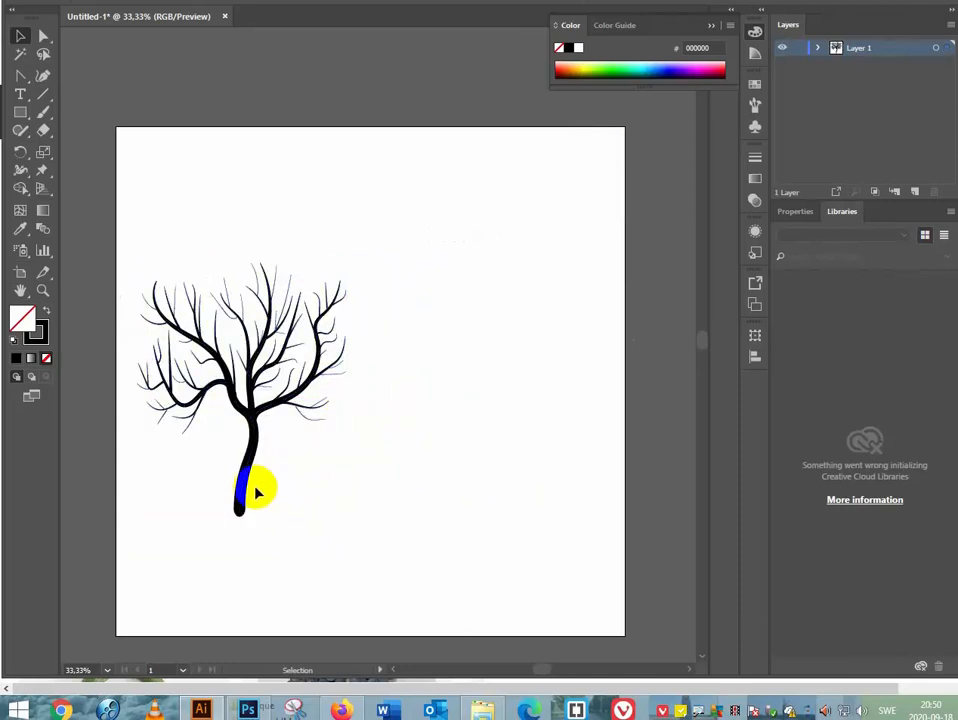
pyautogui.moveTo(248, 485); pyautogui.dragTo(291, 388)
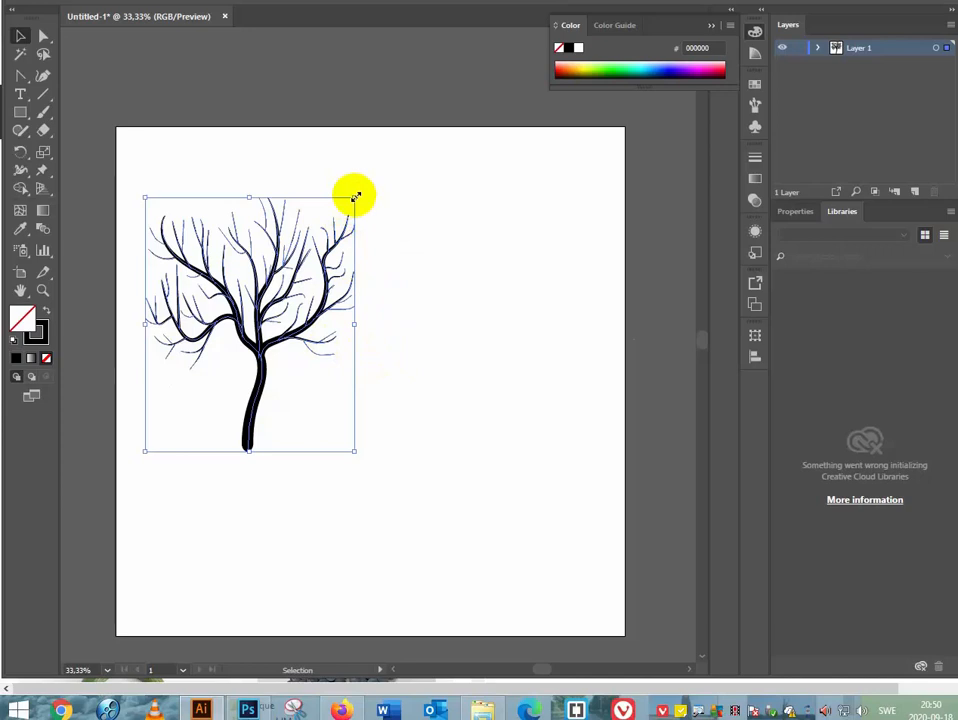
pyautogui.moveTo(355, 197); pyautogui.dragTo(301, 259)
# - Duplicate the small tree to its right, enlarge the copy and deselect it
pyautogui.moveTo(254, 356); pyautogui.dragTo(430, 381)
pyautogui.moveTo(468, 274); pyautogui.dragTo(503, 197)
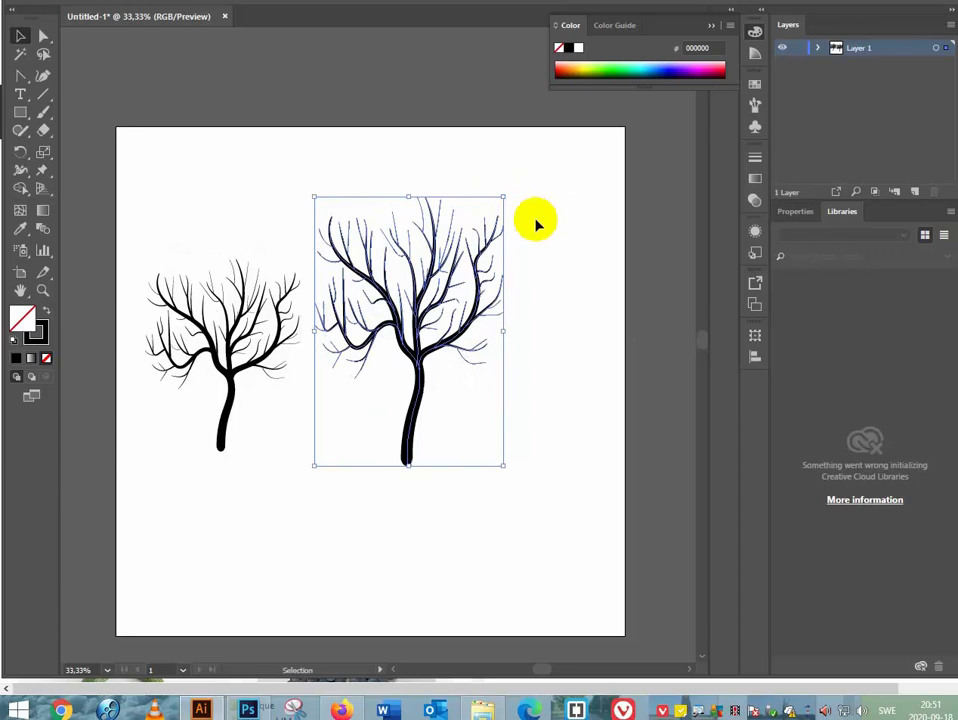
pyautogui.click(530, 508)
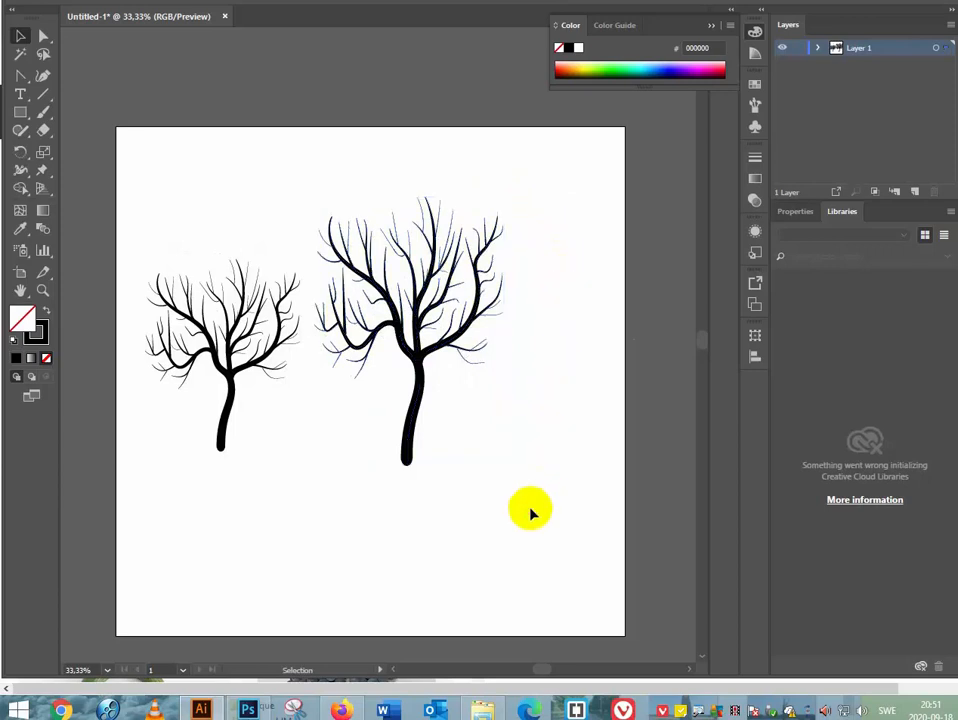